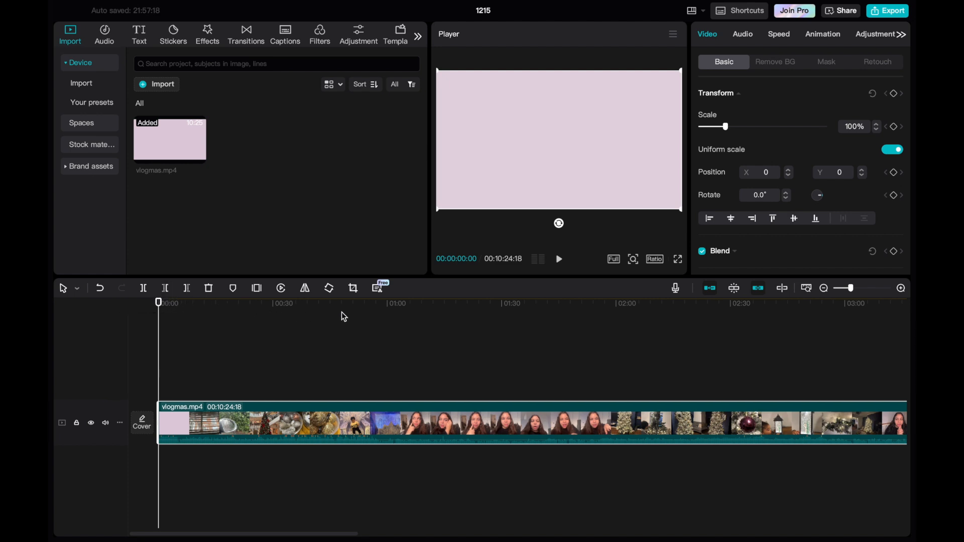
- Split the vlogmas.mp4 clip on the timeline at 00:00:21:04
left_click_drag(341, 317, 317, 315)
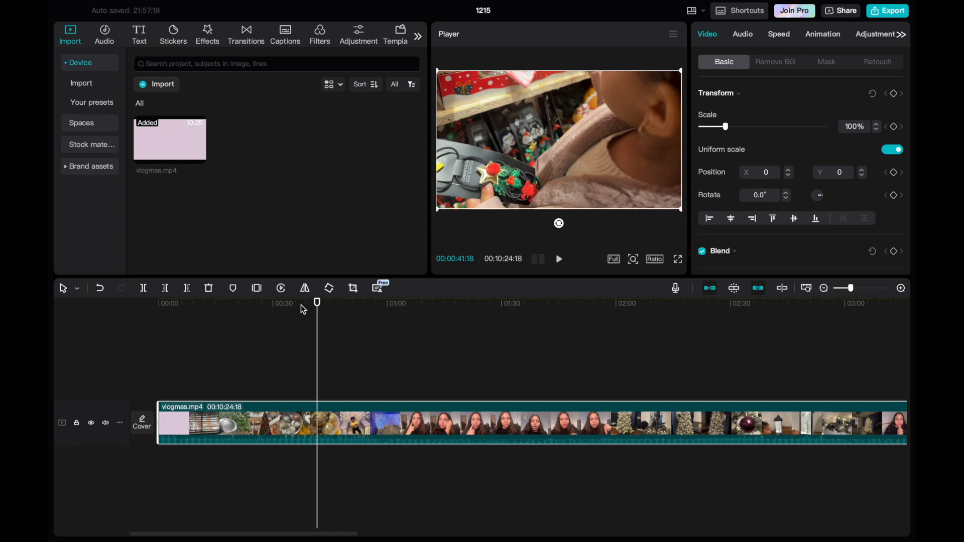
left_click_drag(318, 303, 293, 303)
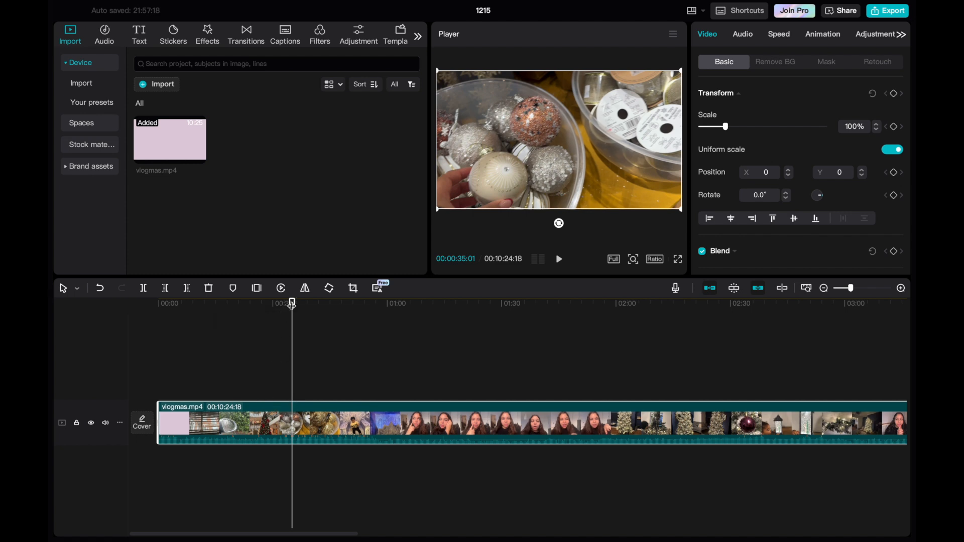
left_click_drag(289, 312, 148, 319)
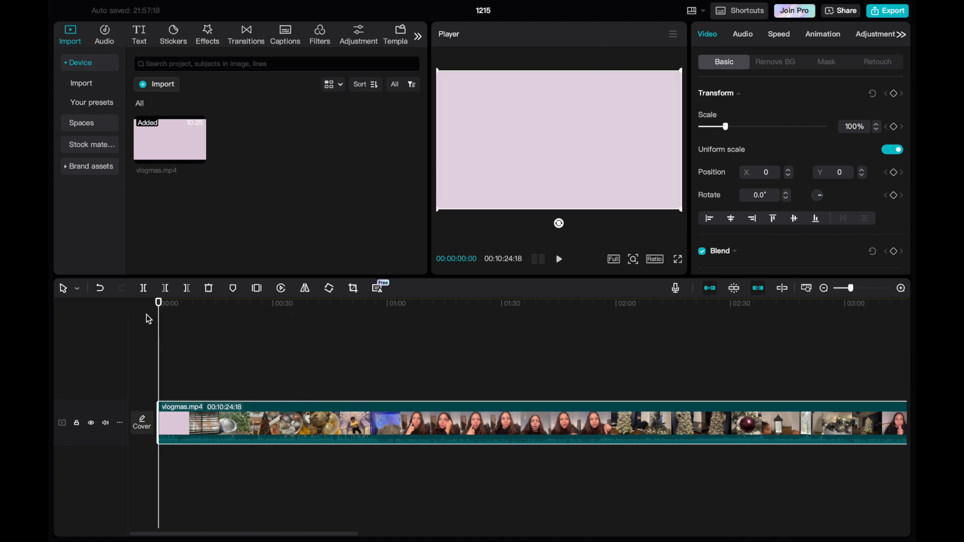
key("space")
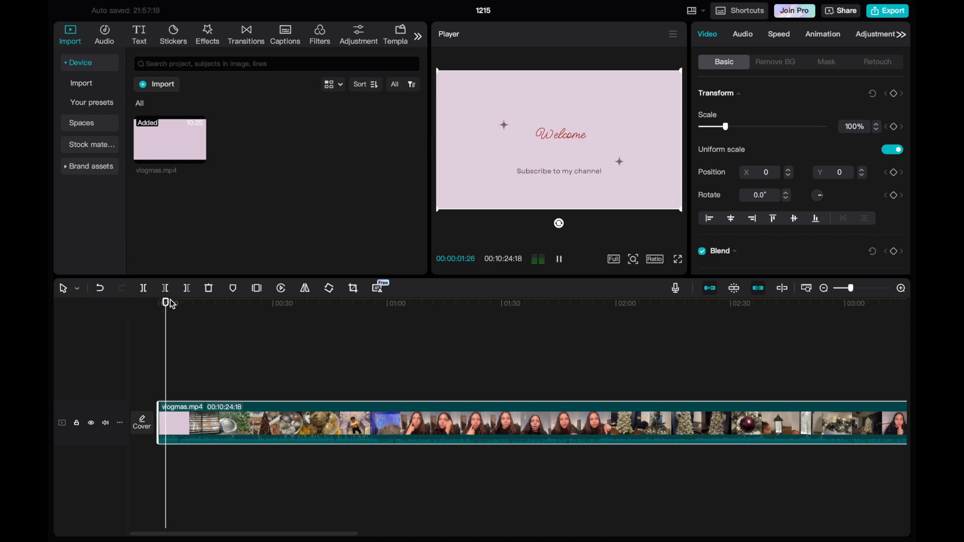
left_click(220, 305)
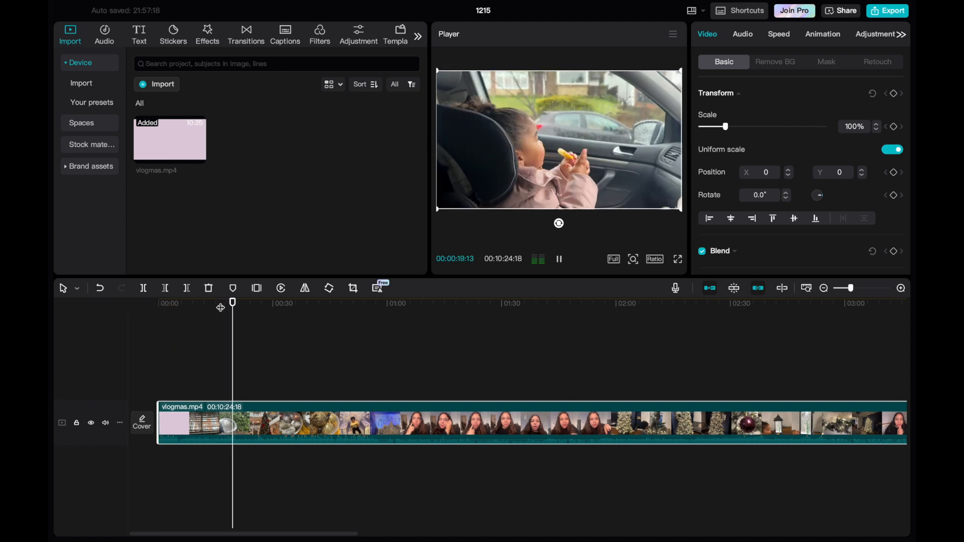
key("space")
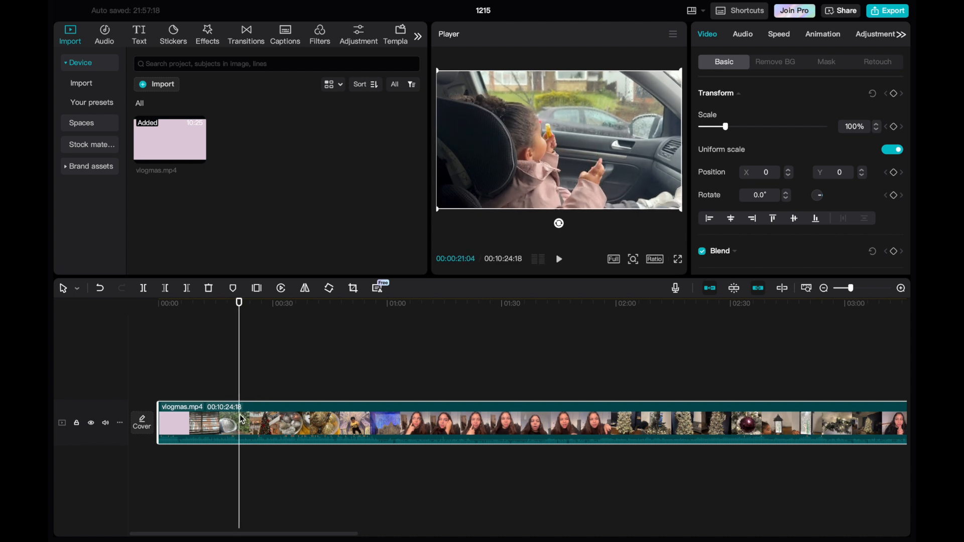
left_click(143, 294)
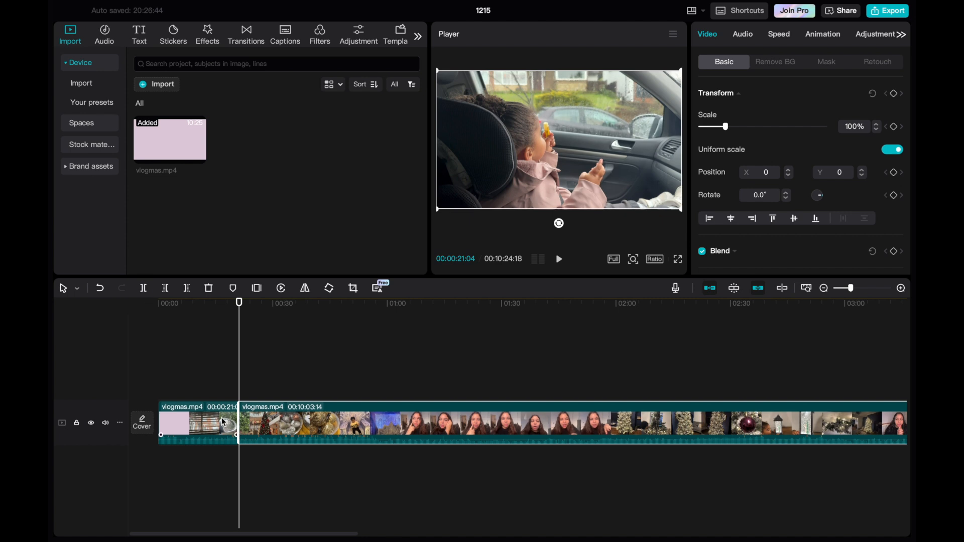
- Extend the end of the first vlogmas.mp4 segment to a duration of 00:00:22:22
left_click_drag(239, 303, 325, 303)
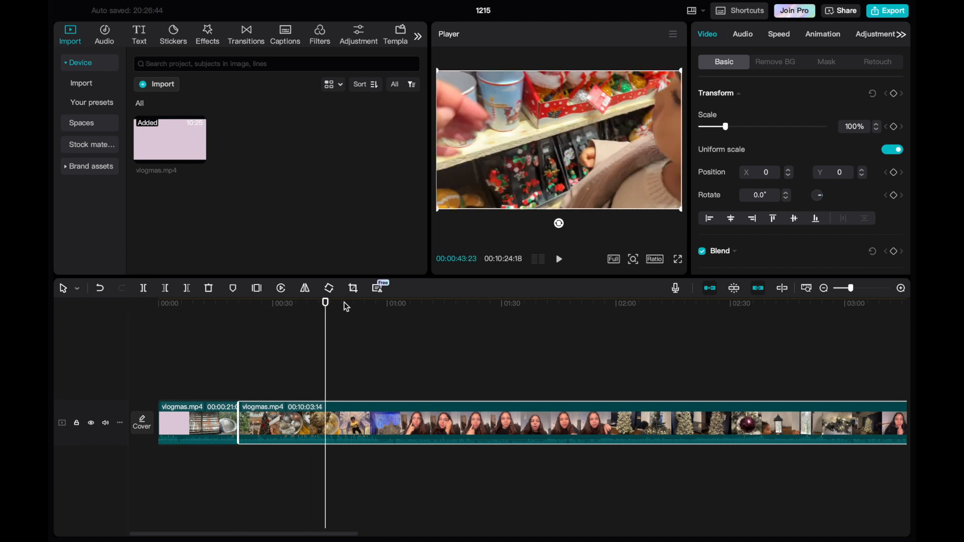
left_click(324, 304)
left_click_drag(325, 305, 204, 304)
left_click(211, 421)
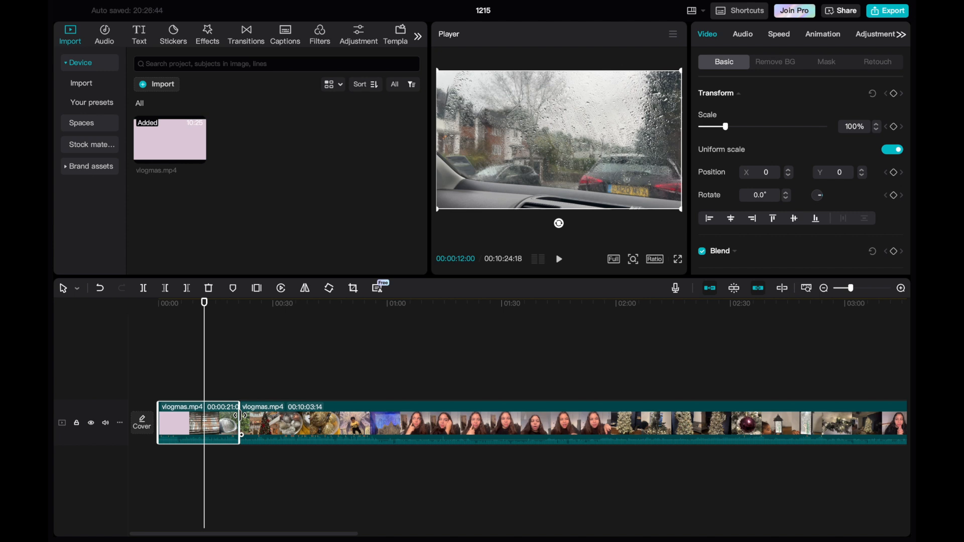
mouse_move(240, 416)
left_mouse_down()
mouse_move(216, 419)
mouse_move(243, 418)
left_mouse_up()
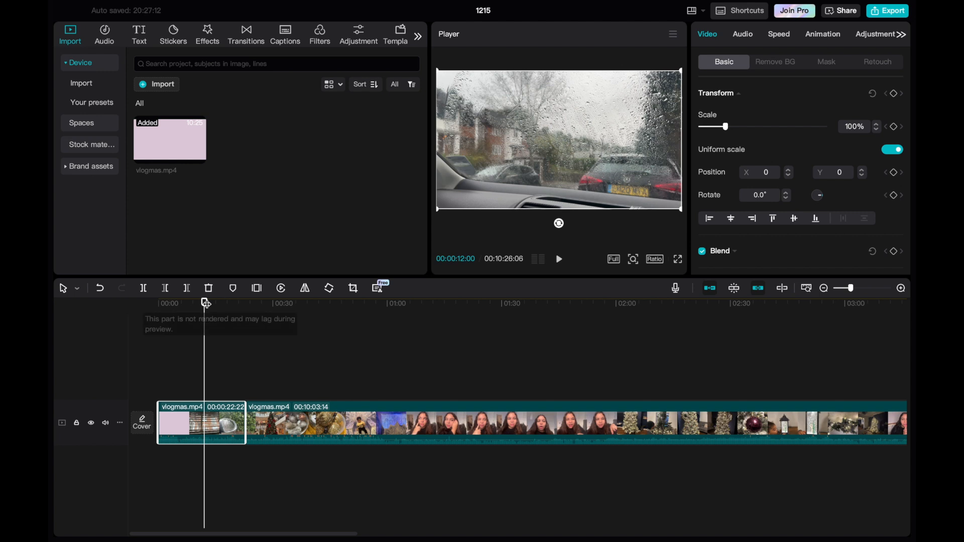
- Split the second vlogmas.mp4 segment at 00:02:16:10 and scrub through the footage on both sides of the cut
left_click_drag(205, 306, 359, 355)
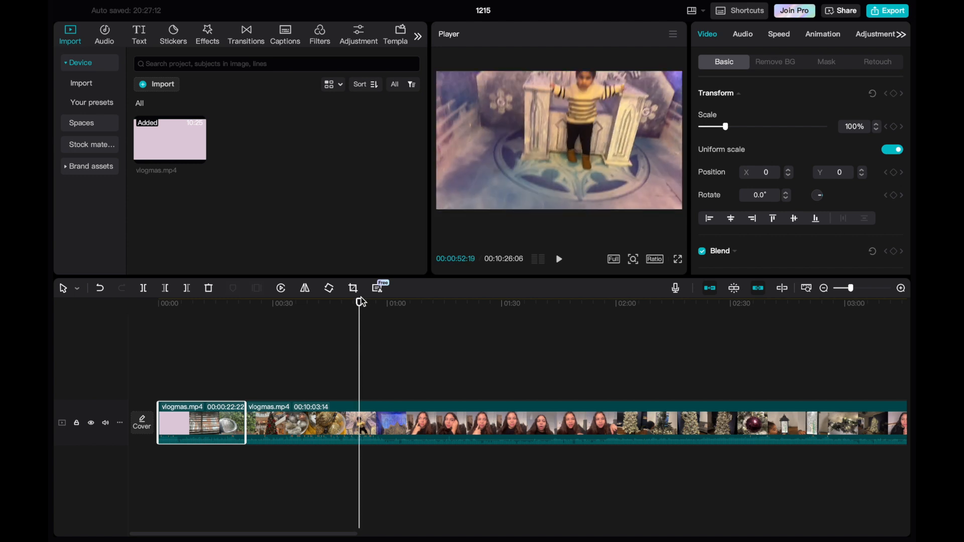
left_click_drag(361, 302, 679, 359)
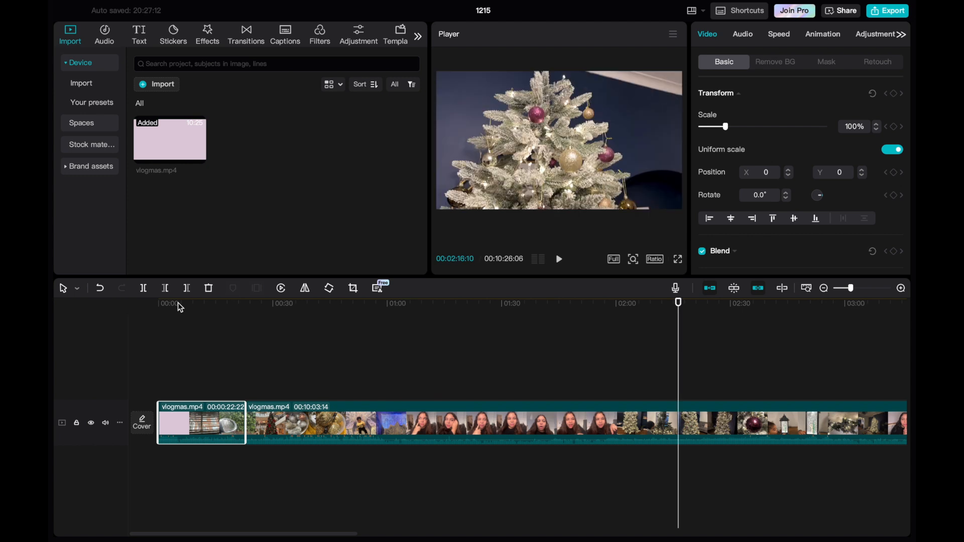
left_click(144, 290)
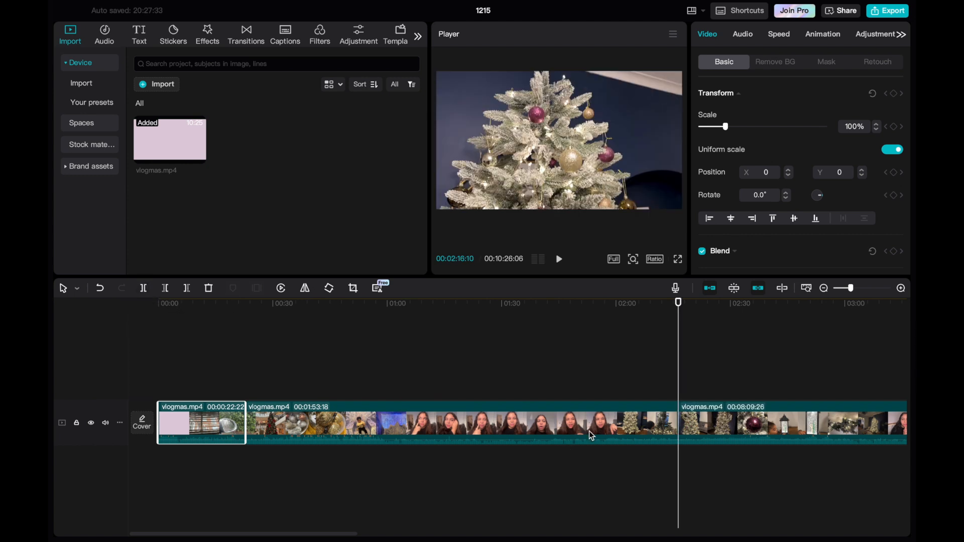
left_click(677, 303)
left_click_drag(677, 304, 579, 304)
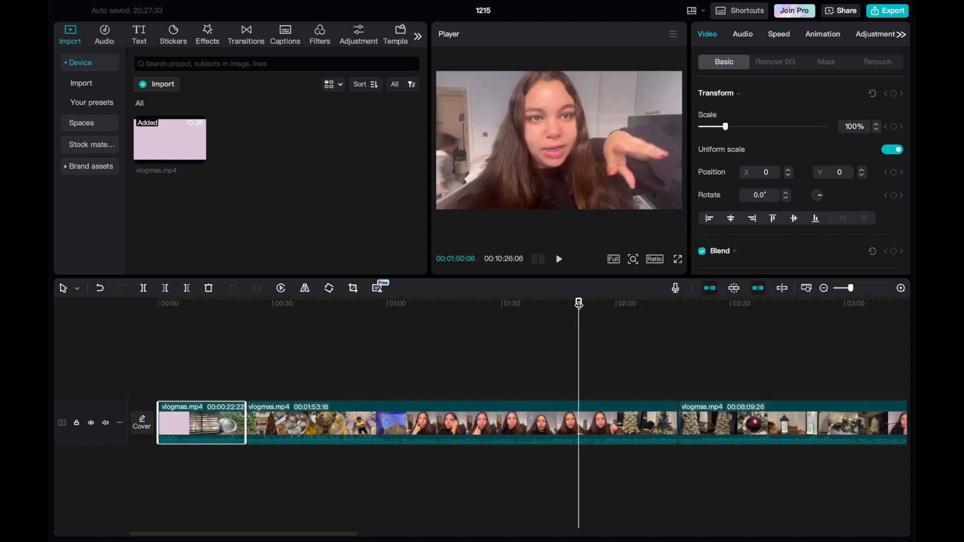
left_click_drag(578, 303, 710, 303)
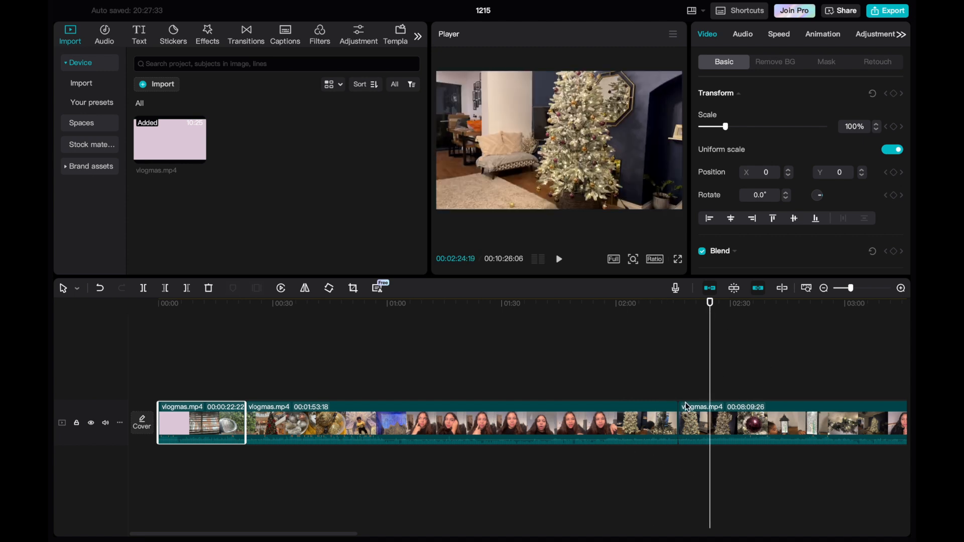
- Add the song "Relaxed" from the Vlog music category beneath the video at the start of the timeline
key("Home")
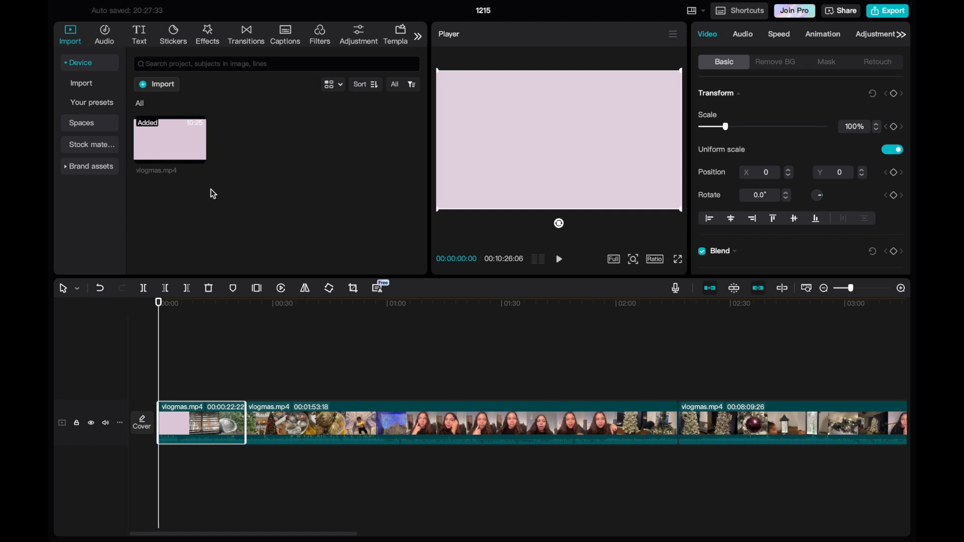
left_click(109, 44)
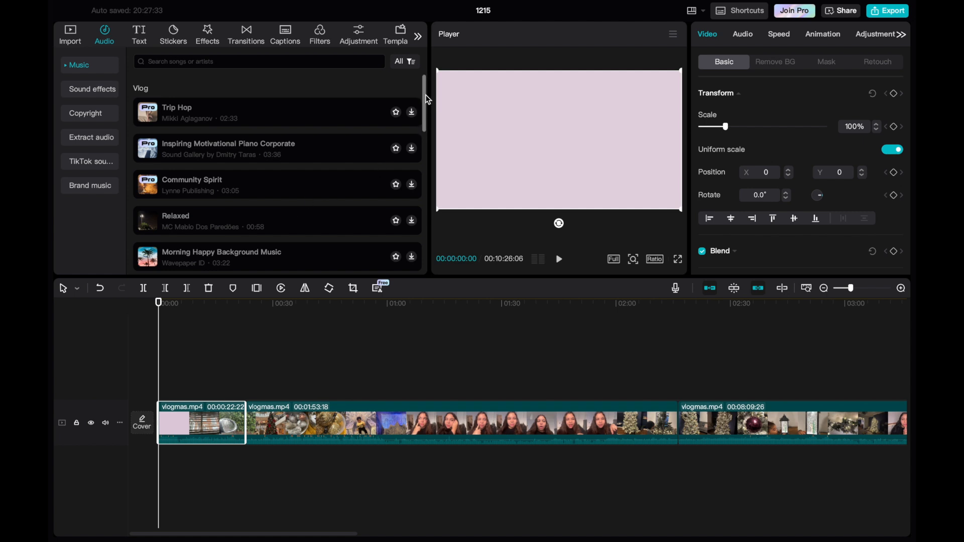
mouse_move(426, 94)
left_mouse_down()
mouse_move(428, 186)
mouse_move(433, 76)
left_mouse_up()
left_click(104, 116)
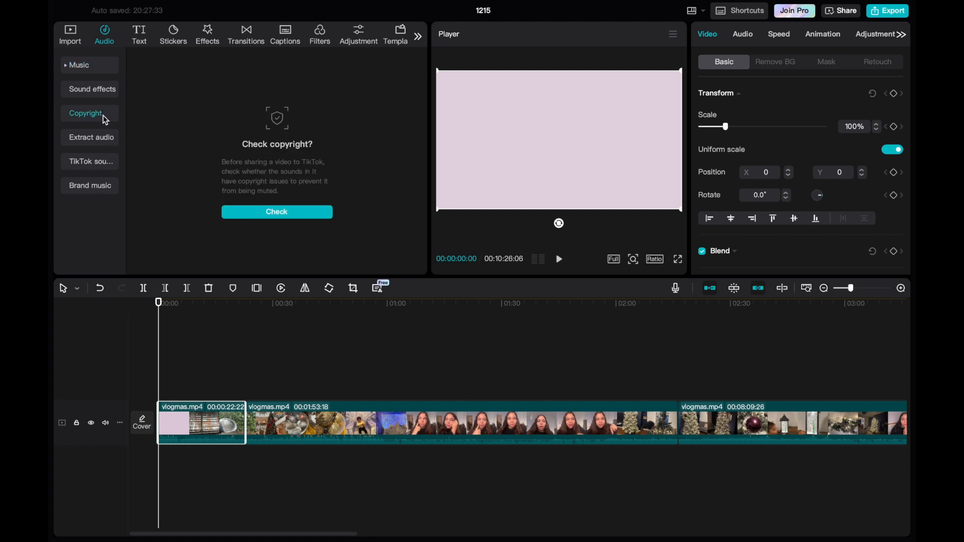
left_click(98, 71)
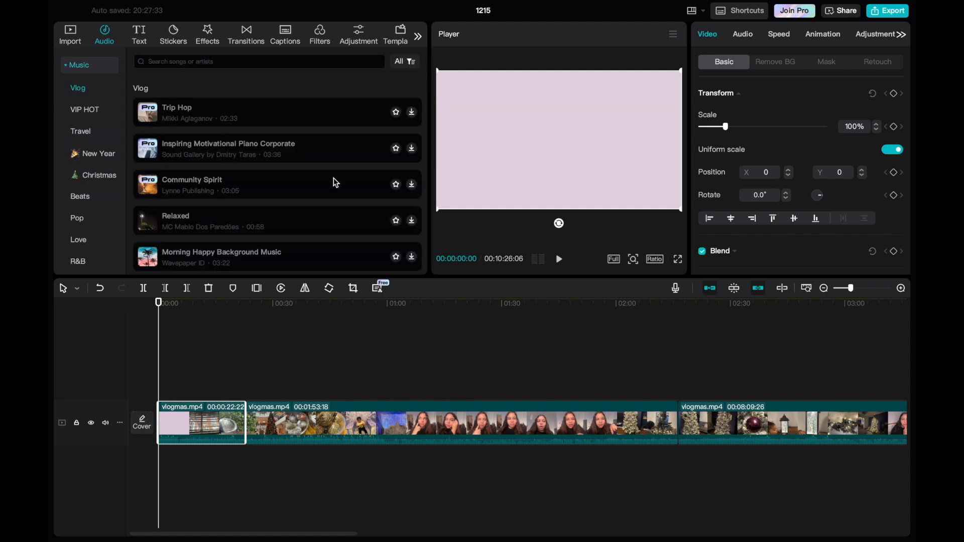
mouse_move(424, 93)
left_mouse_down()
mouse_move(424, 123)
mouse_move(426, 98)
left_mouse_up()
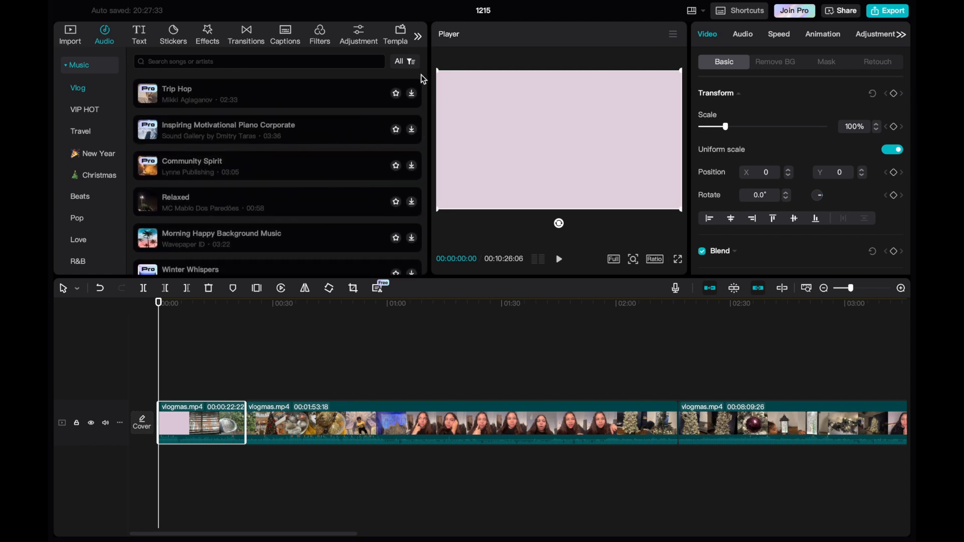
left_click_drag(425, 92, 426, 97)
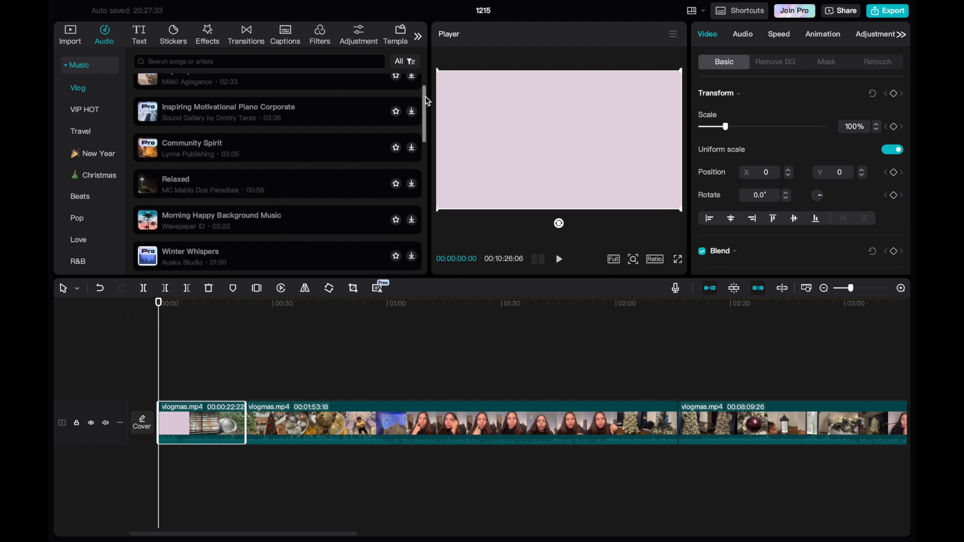
left_click_drag(426, 96, 428, 109)
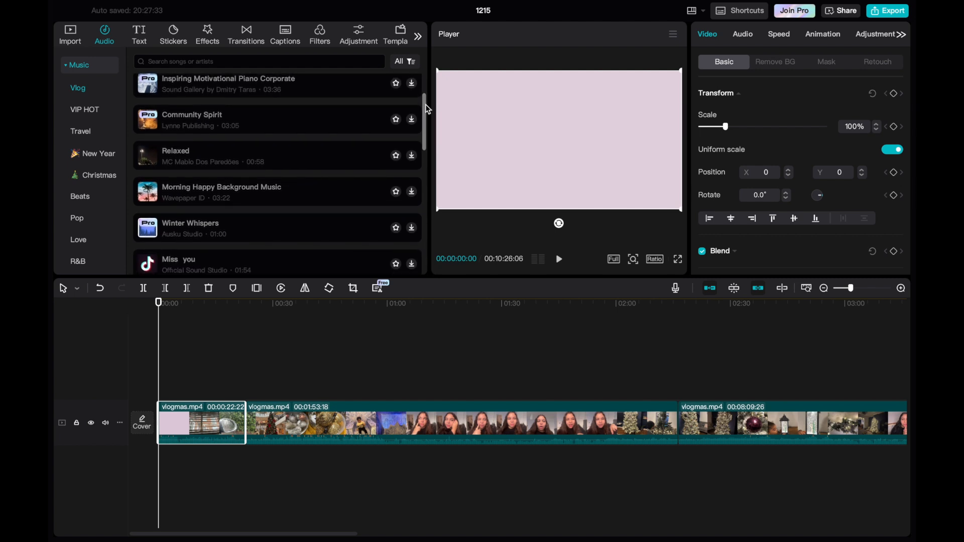
left_click(264, 159)
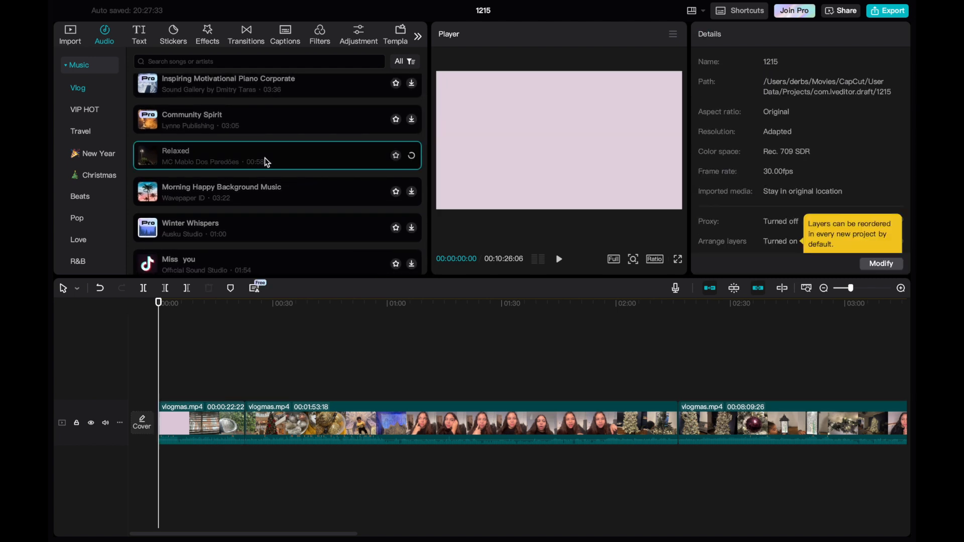
left_click(247, 155)
left_click_drag(279, 163, 280, 414)
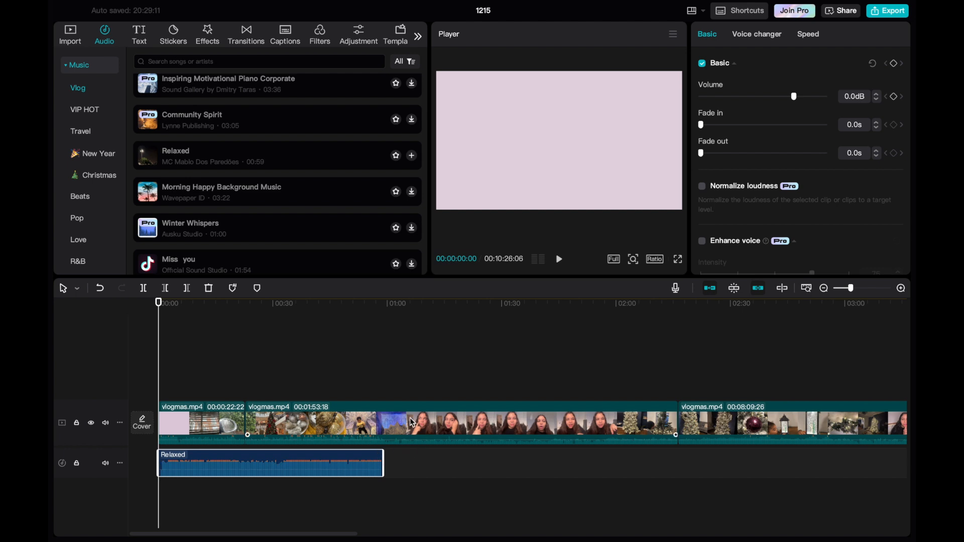
- Place a second copy of "Relaxed" after the first, and set the first copy's volume to about -7.9 dB
left_click(286, 156)
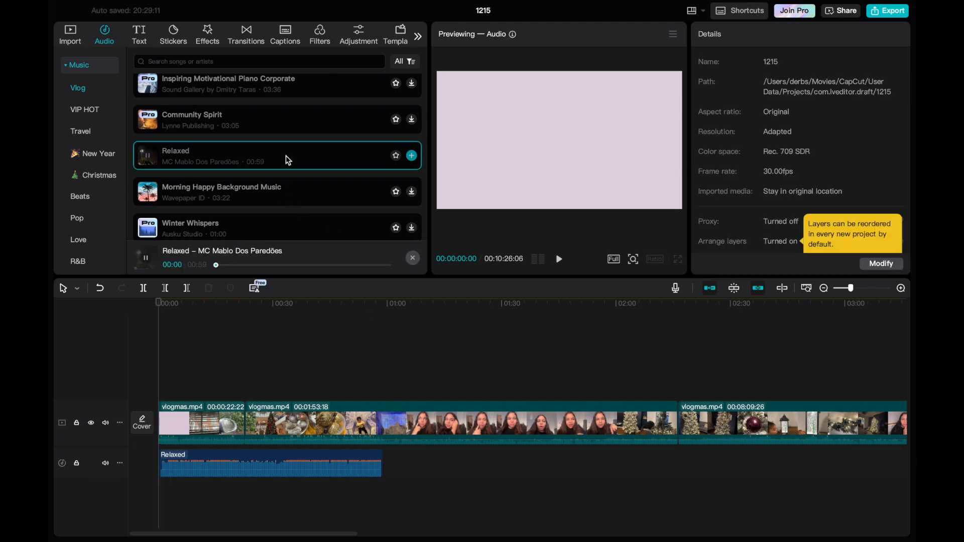
left_click_drag(285, 156, 411, 456)
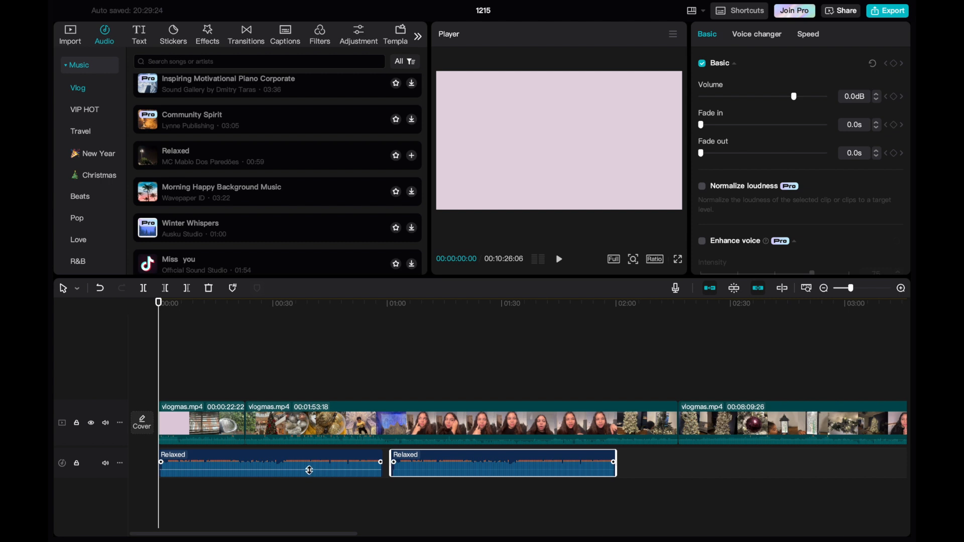
left_click_drag(309, 470, 309, 477)
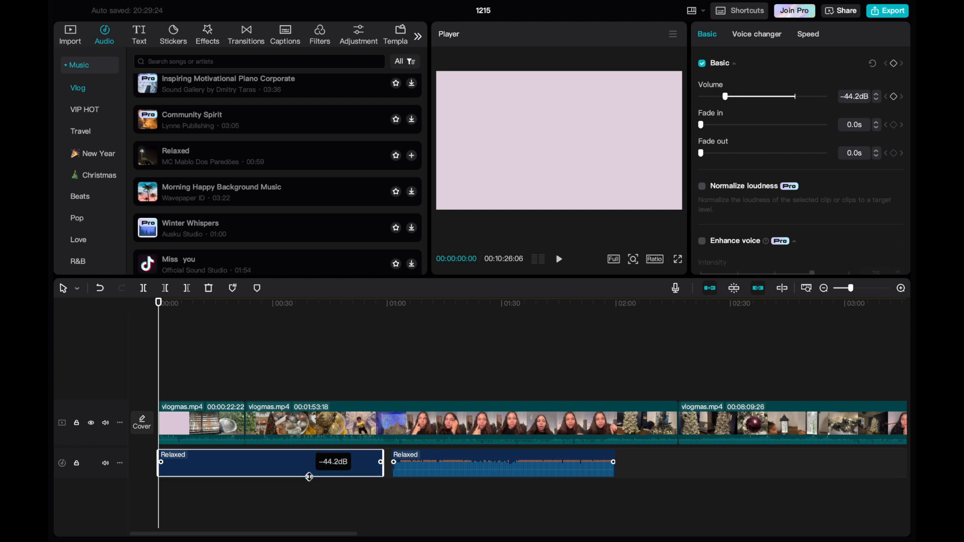
mouse_move(309, 477)
left_mouse_down()
mouse_move(312, 459)
mouse_move(310, 471)
left_mouse_up()
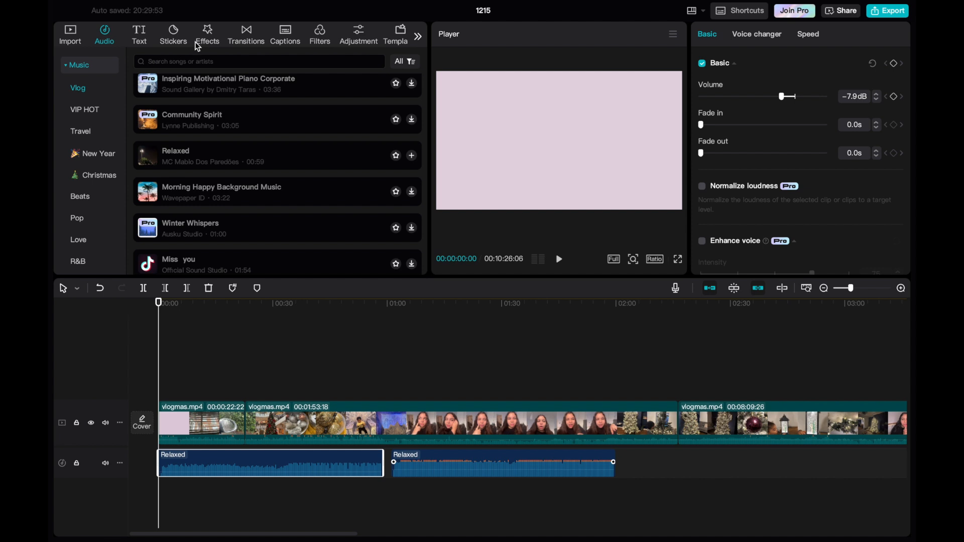
- Browse the text template library for title designs that could suit the vlog
left_click(146, 38)
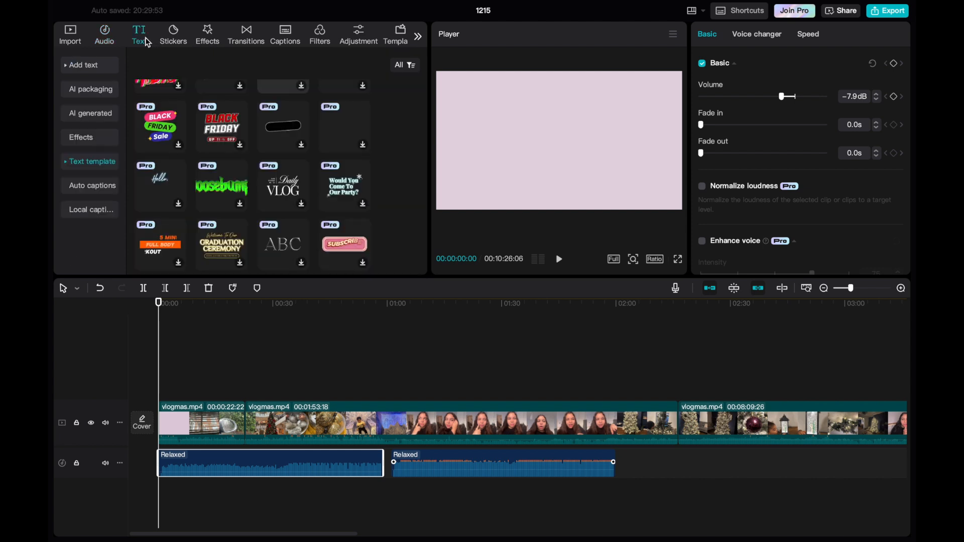
left_click_drag(424, 226, 427, 108)
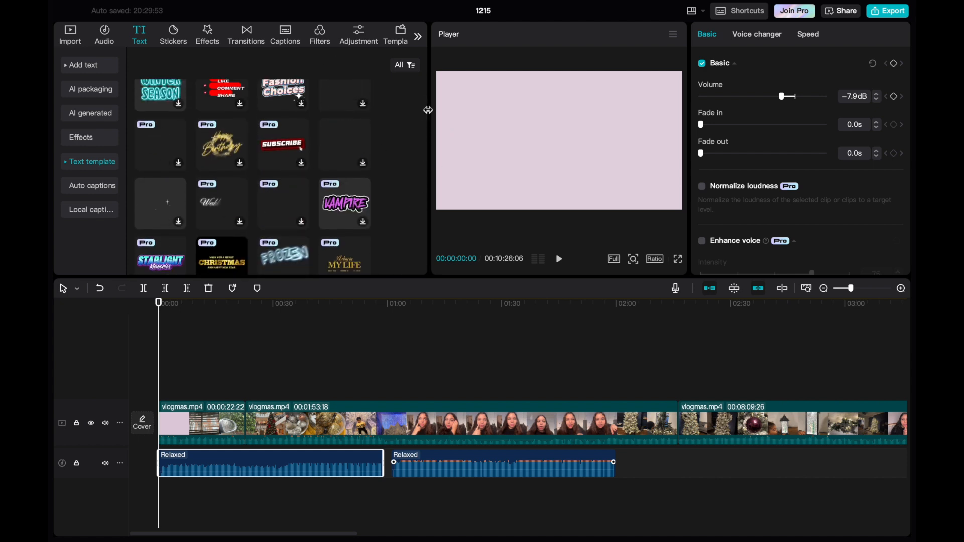
left_click_drag(424, 104, 429, 77)
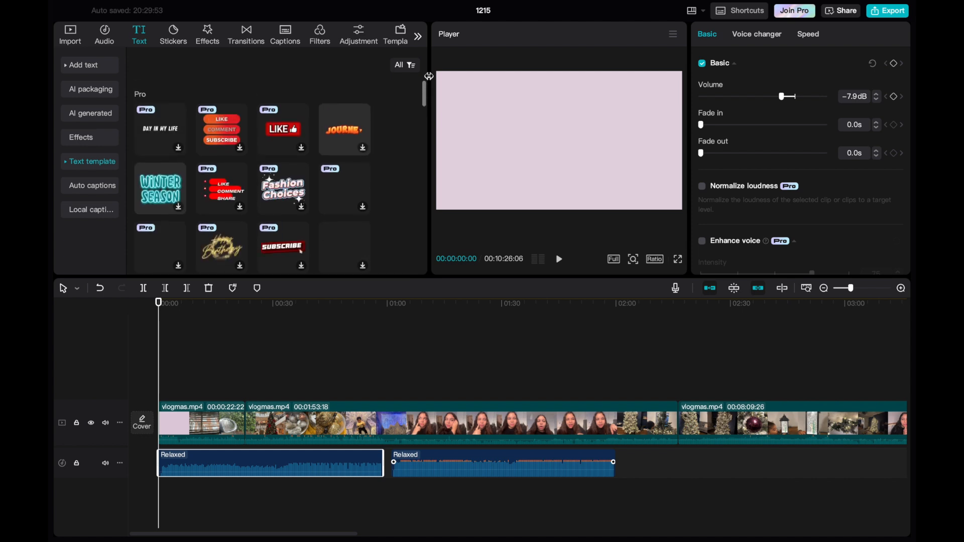
scroll(321, 151, "down", 5)
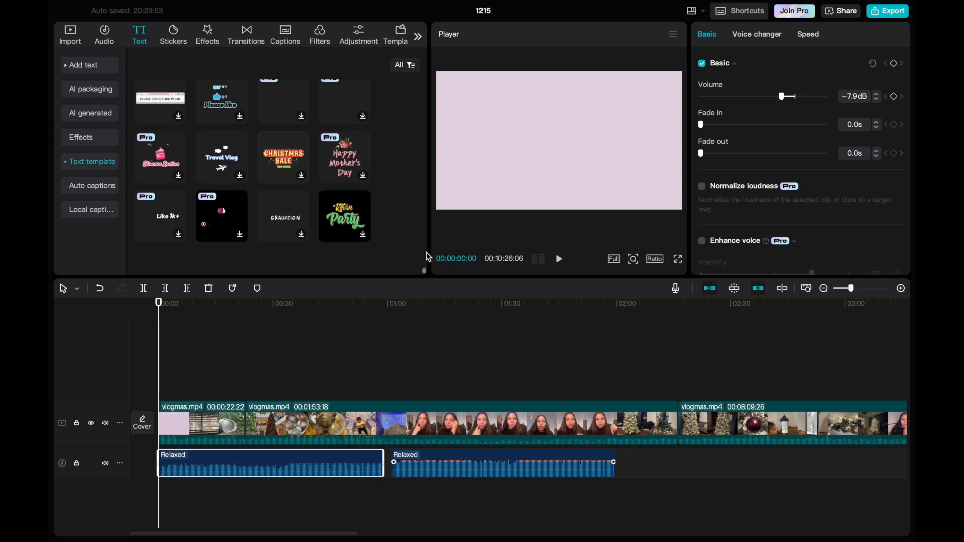
scroll(425, 266, "down", 3)
scroll(429, 232, "down", 5)
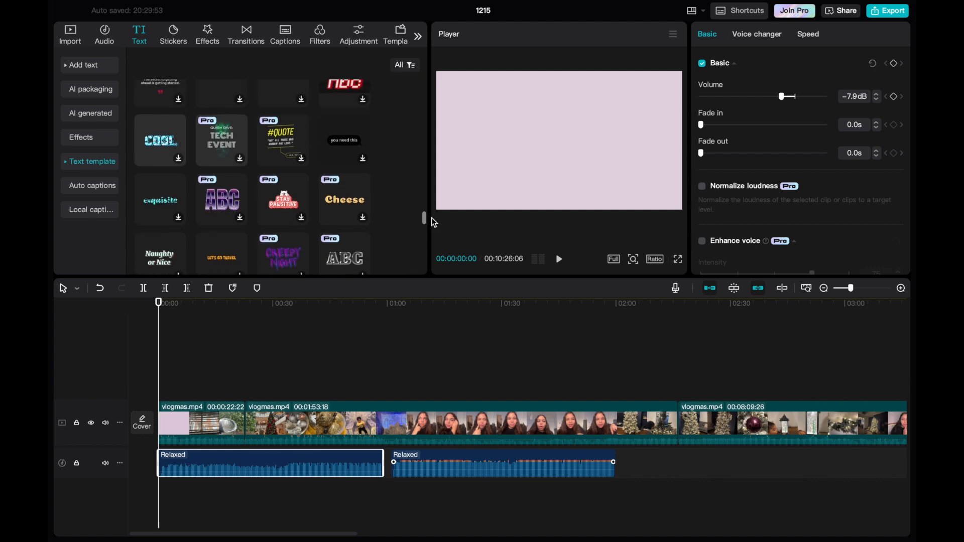
scroll(433, 221, "down", 5)
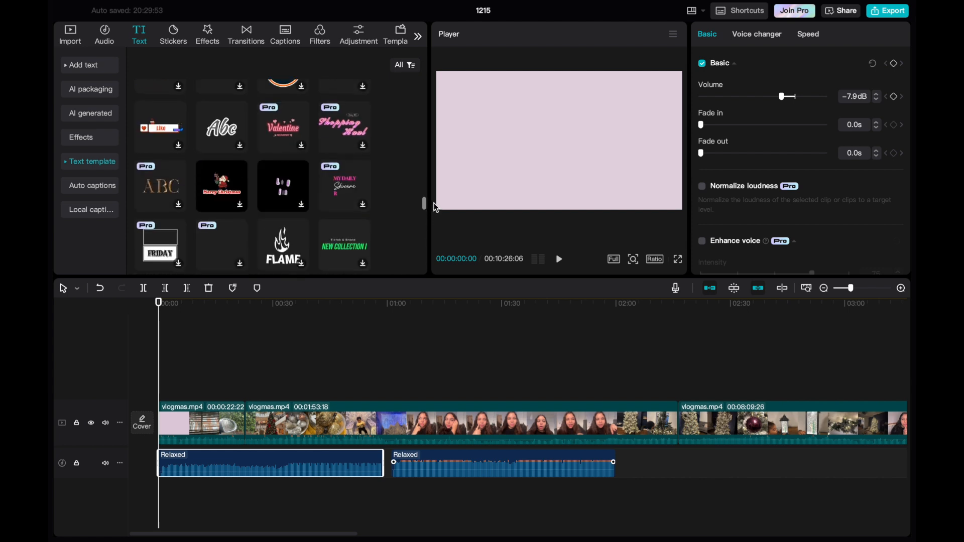
scroll(434, 203, "up", 5)
scroll(439, 186, "up", 3)
scroll(438, 188, "down", 5)
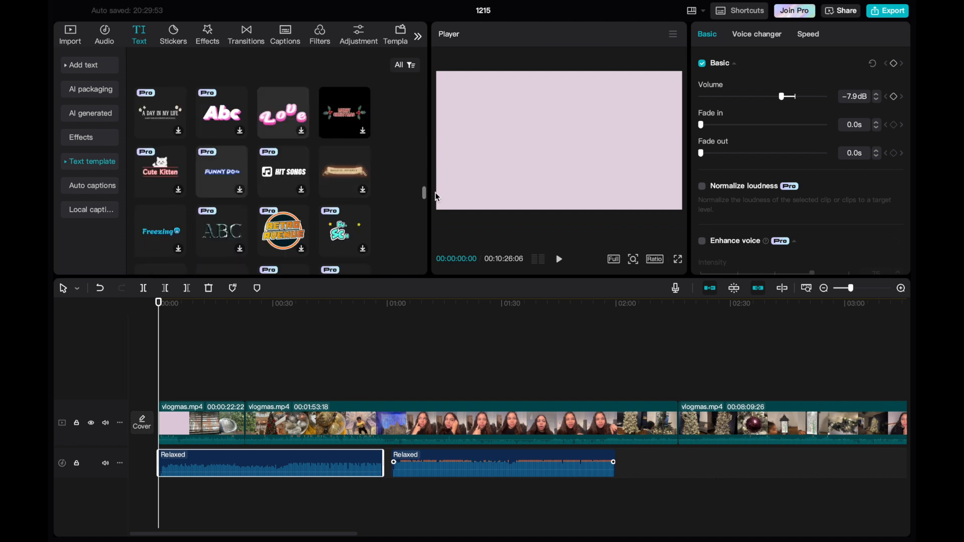
- Add the pink "Love" text template above the second vlogmas.mp4 clip, at about 40 seconds
left_click(285, 114)
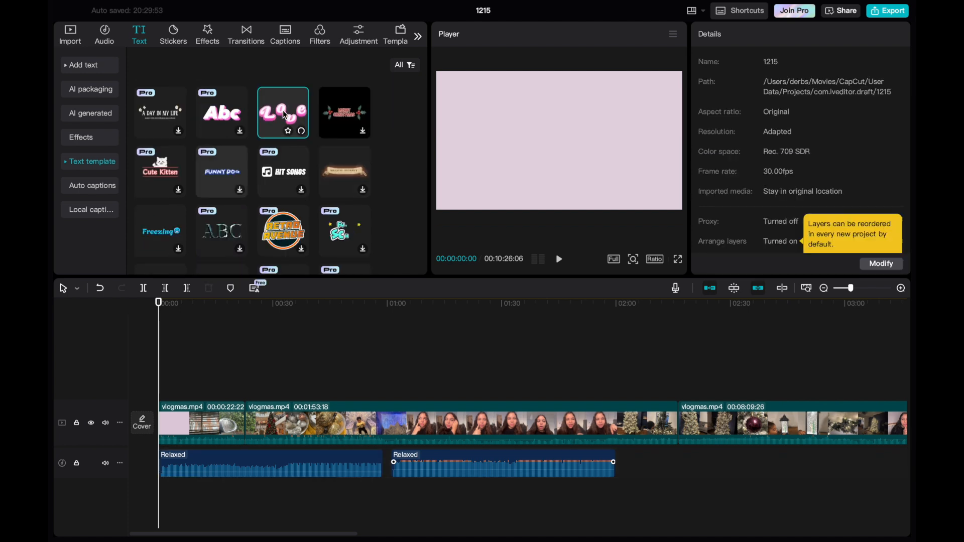
left_click(178, 425)
left_click(209, 388)
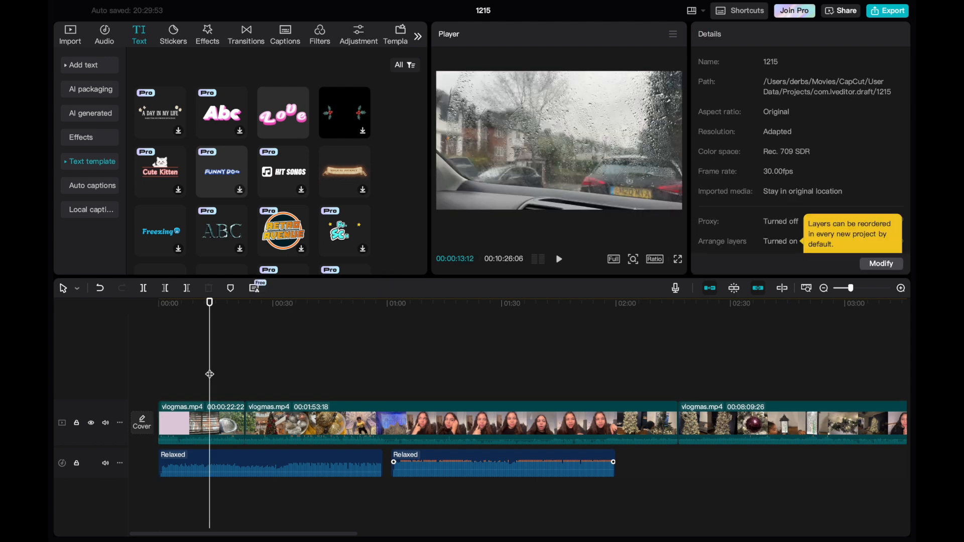
left_click(278, 132)
left_click_drag(279, 132, 309, 382)
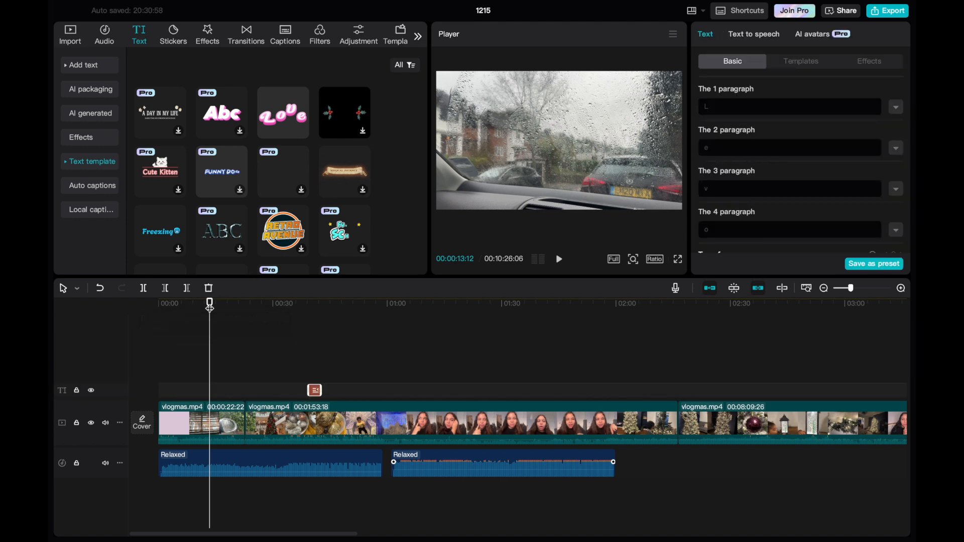
- Move the "Love" title earlier on the timeline so it starts at 00:00:36:00, over the baubles footage
left_click_drag(209, 302, 291, 303)
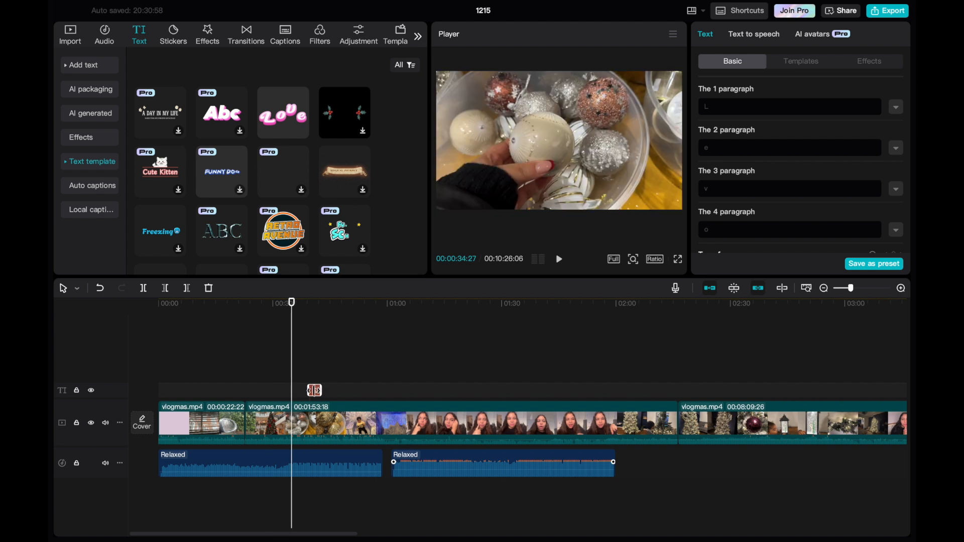
left_click_drag(292, 304, 296, 304)
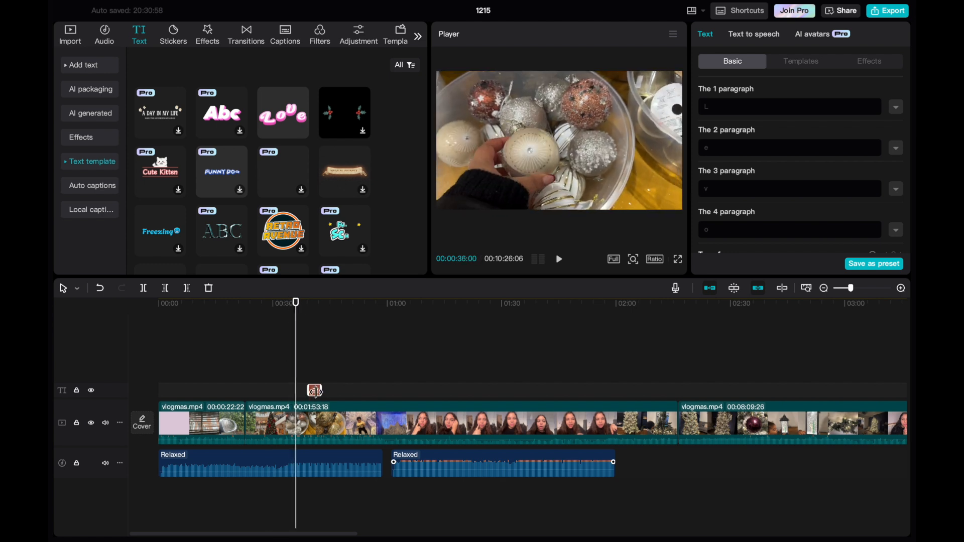
left_click_drag(317, 391, 307, 389)
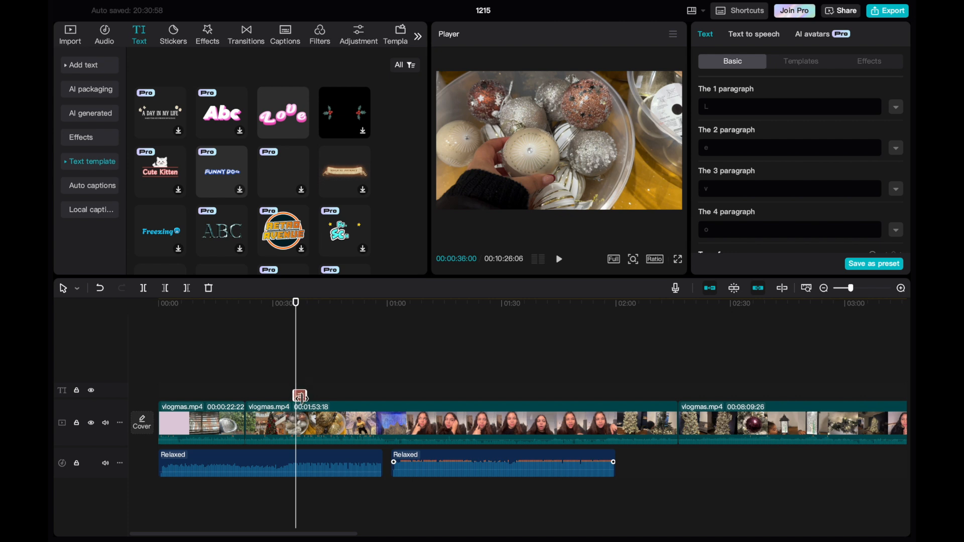
left_click_drag(299, 391, 299, 391)
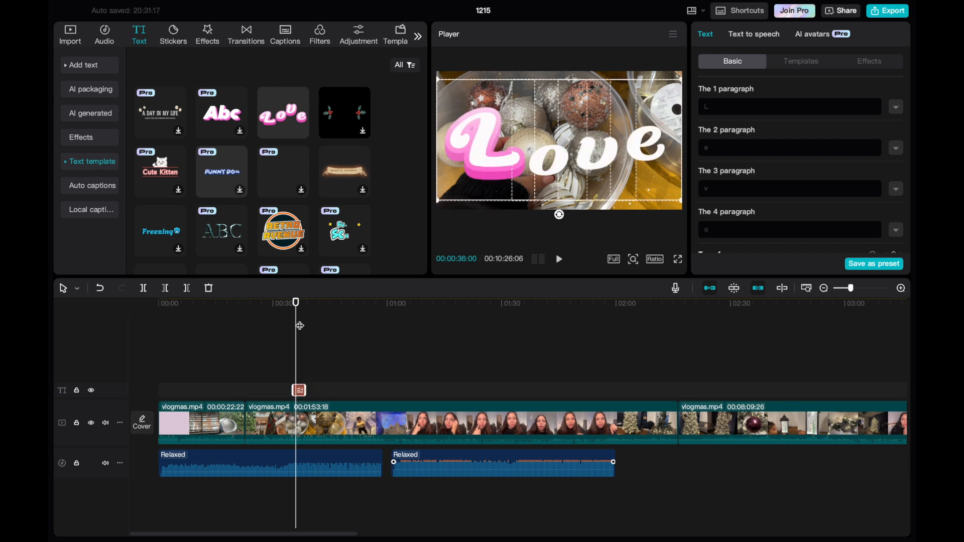
- Play back the section with the "Love" title to check its animation over the footage
left_click_drag(296, 304, 284, 307)
key("space")
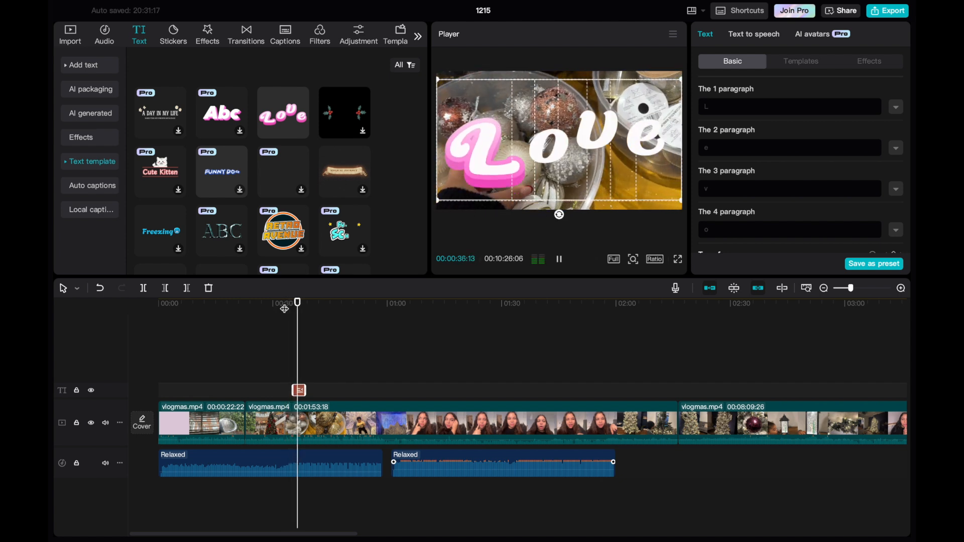
key("space")
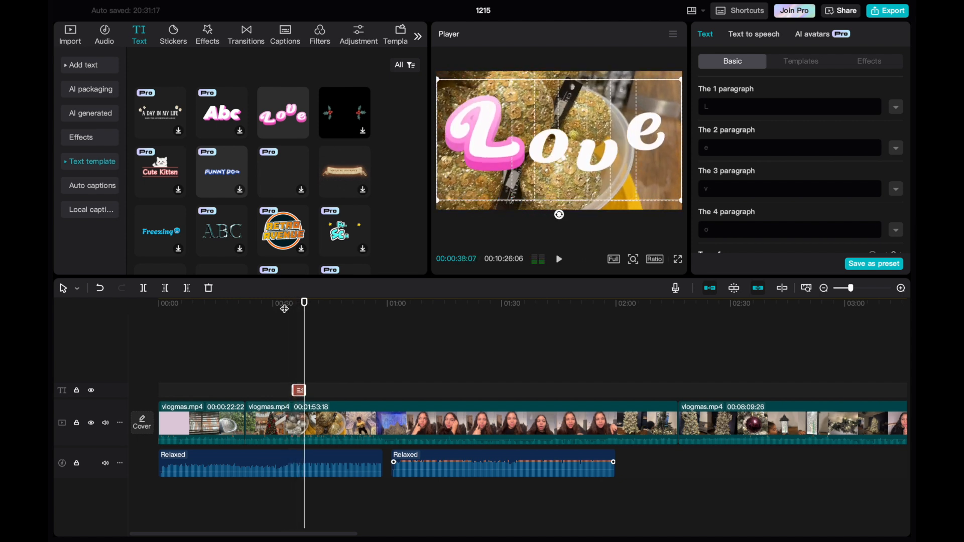
left_click_drag(306, 304, 280, 310)
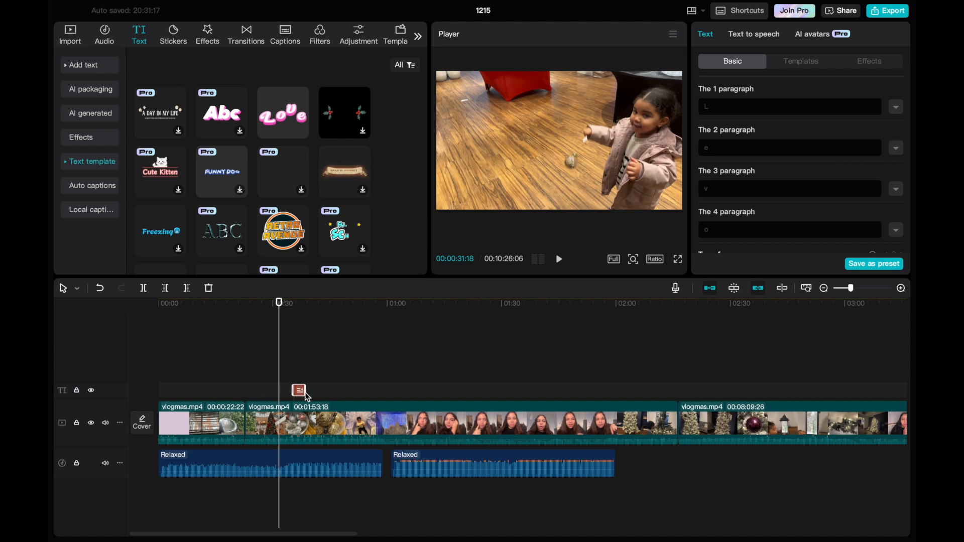
left_click(316, 375)
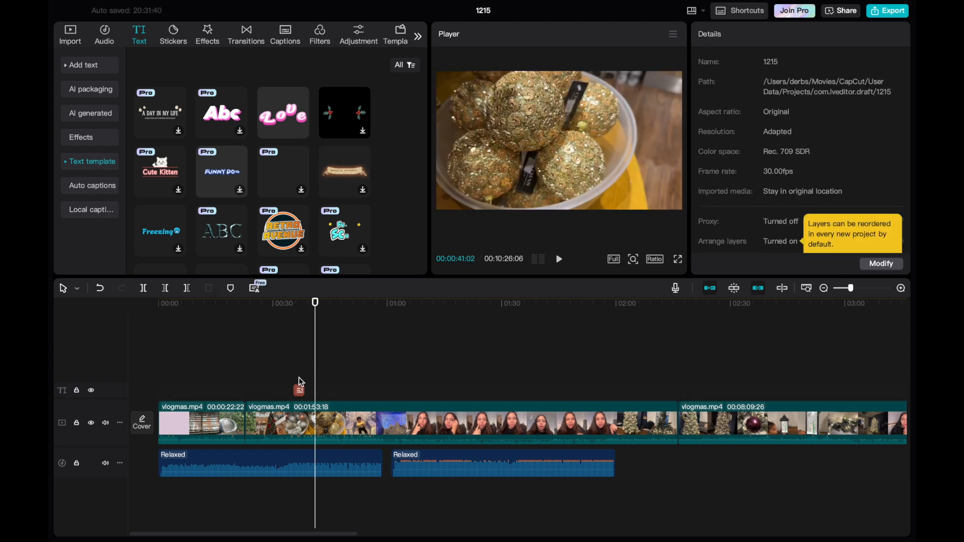
- Delete the "Love" title and return the playhead to the start of the timeline
left_click(299, 386)
key("BackSpace")
left_click_drag(314, 305, 97, 334)
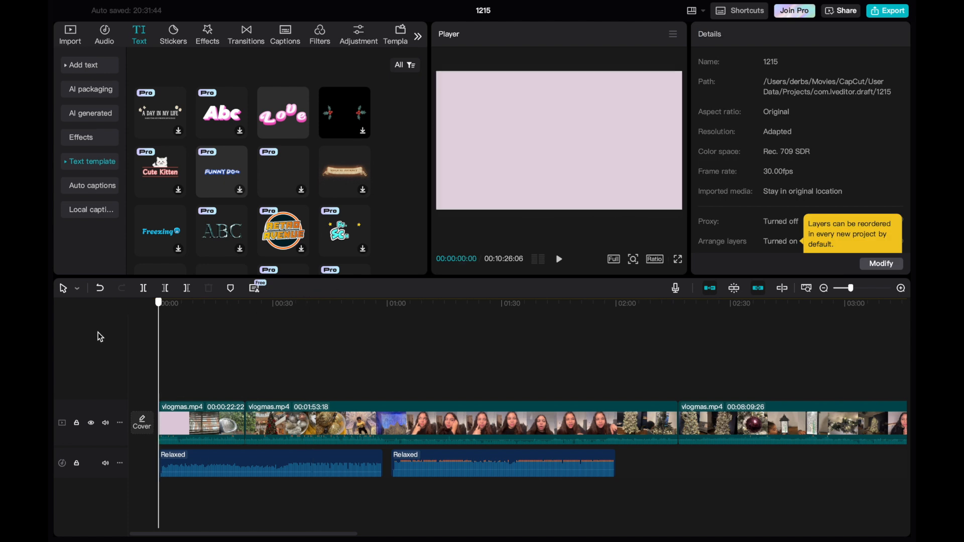
- Delete both "Relaxed" music clips from the audio track
left_click(210, 462)
key("BackSpace")
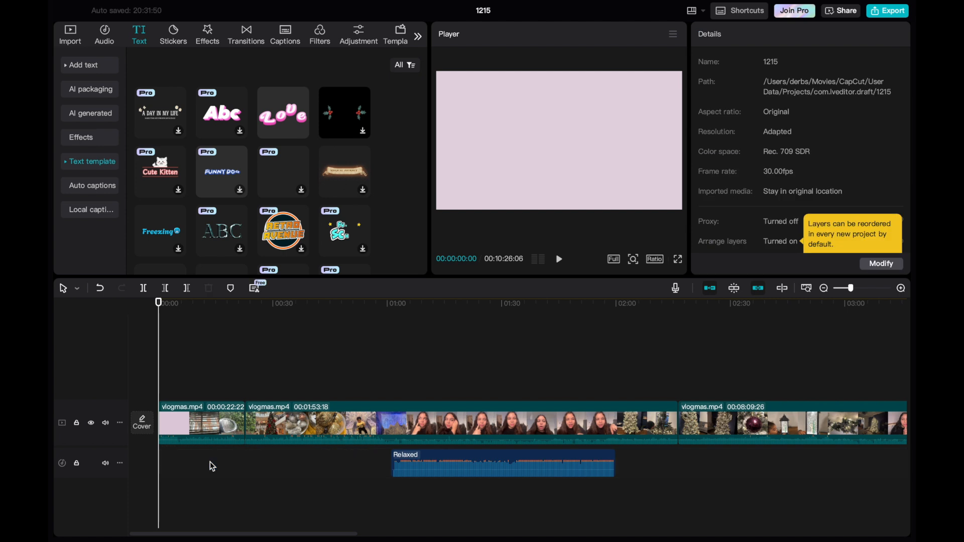
left_click(470, 455)
key("BackSpace")
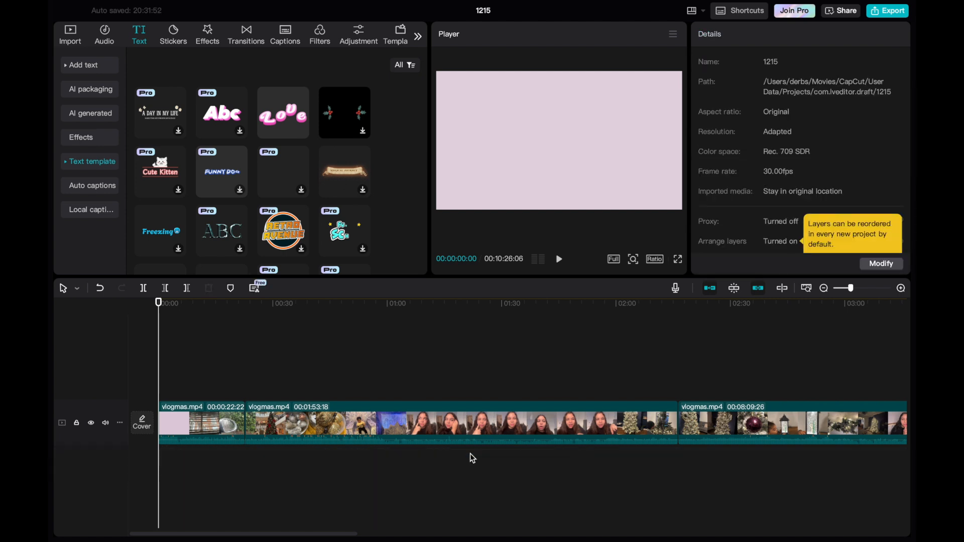
- Add the Fade In video effect above the first vlogmas.mp4 clip at about 8 seconds and preview it
left_click(210, 36)
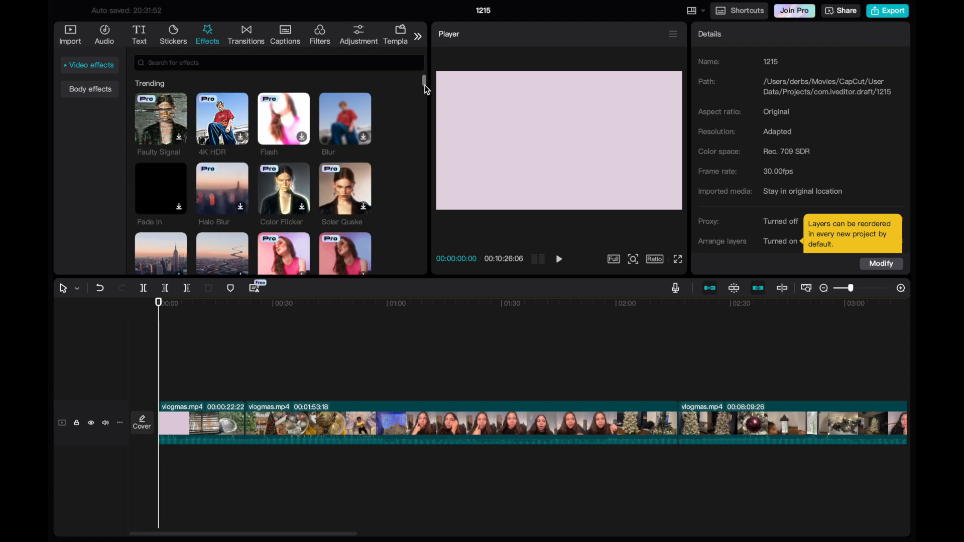
mouse_move(424, 85)
left_mouse_down()
mouse_move(426, 95)
mouse_move(427, 82)
left_mouse_up()
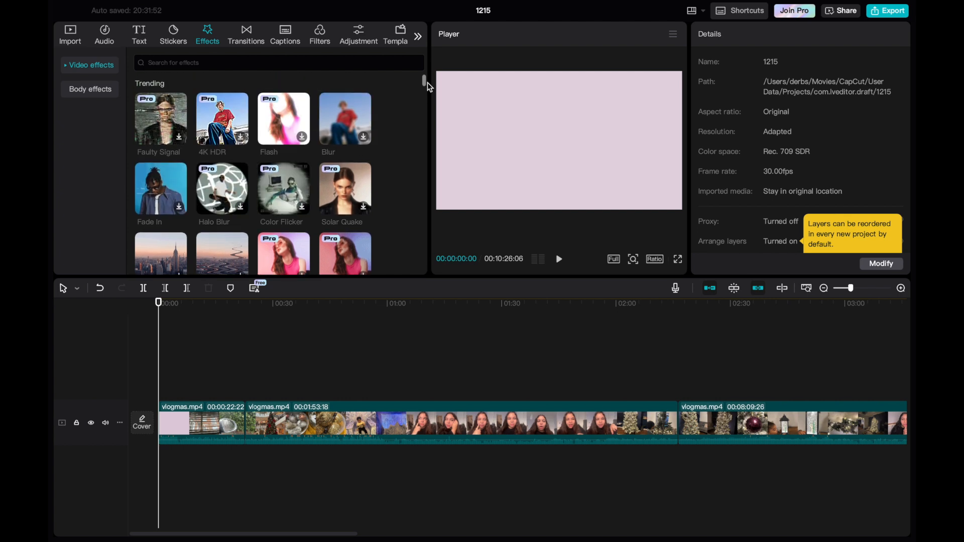
scroll(427, 83, "down", 3)
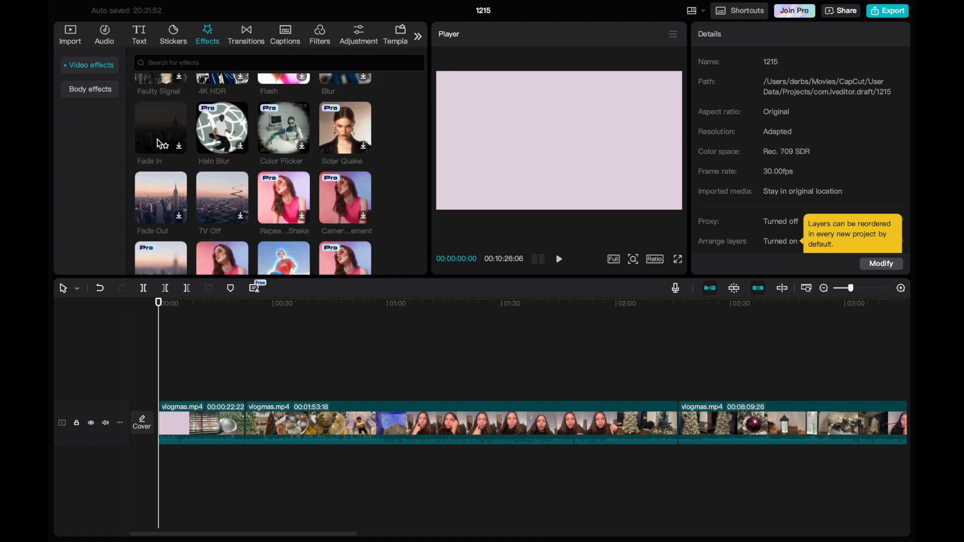
left_click_drag(158, 143, 196, 389)
left_click_drag(162, 309, 184, 311)
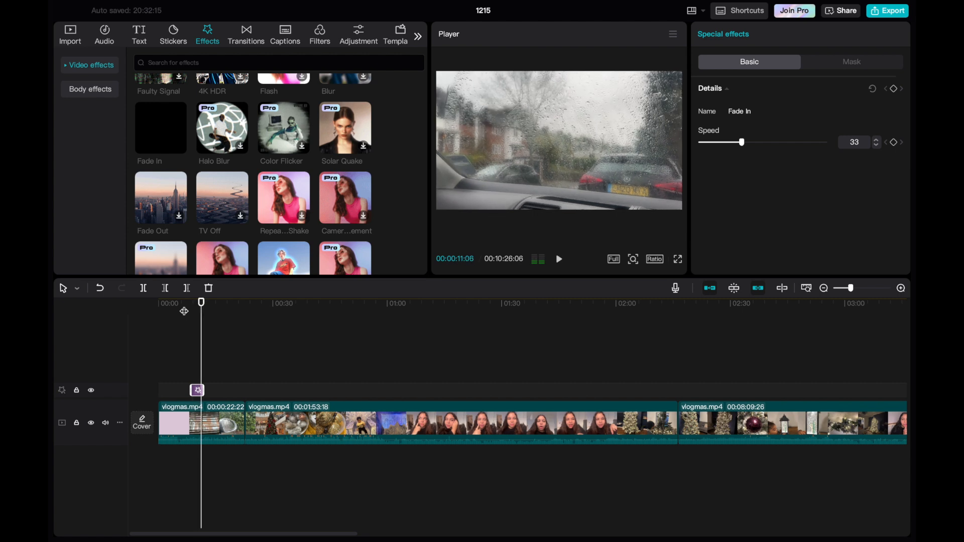
left_click_drag(201, 306, 135, 309)
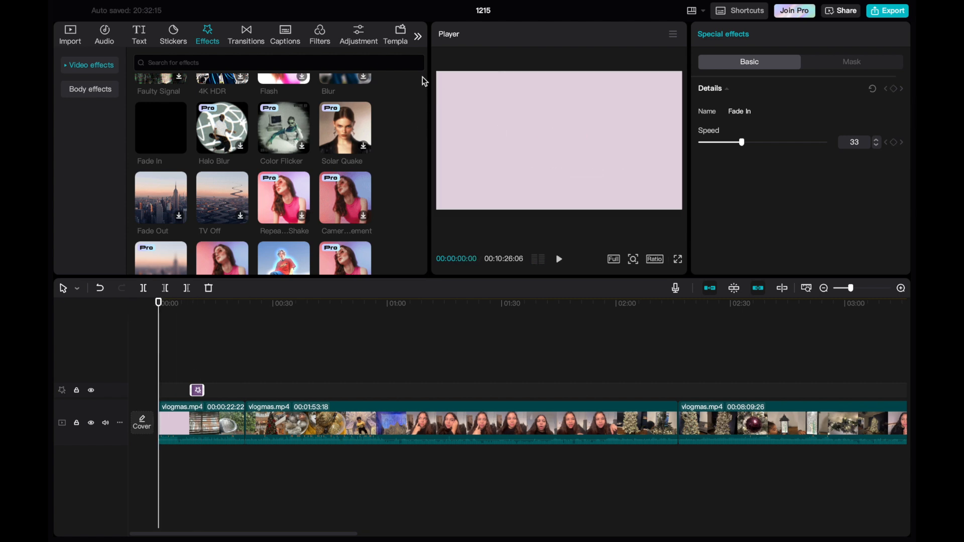
- Add the Tape Dropouts video effect above the cut between the first two clips and preview it
left_click_drag(427, 83, 427, 96)
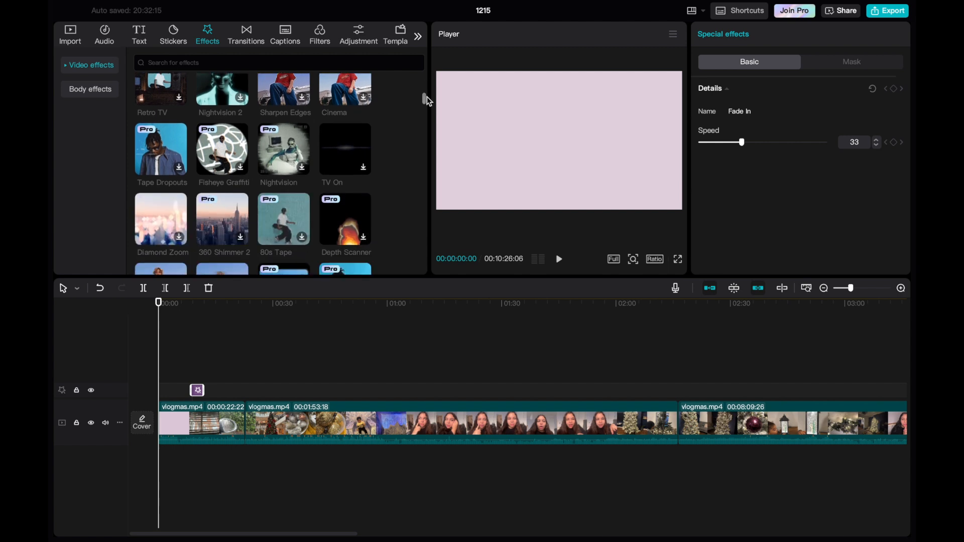
left_click_drag(153, 161, 239, 382)
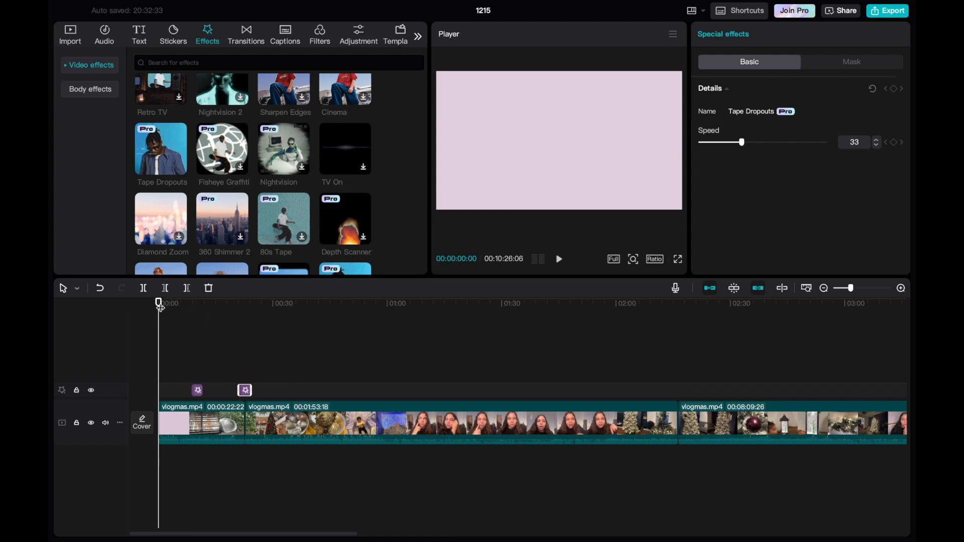
left_click_drag(159, 301, 234, 328)
key("space")
- Delete the Tape Dropouts and Fade In effects from the timeline and browse further through the video effects
key("Delete")
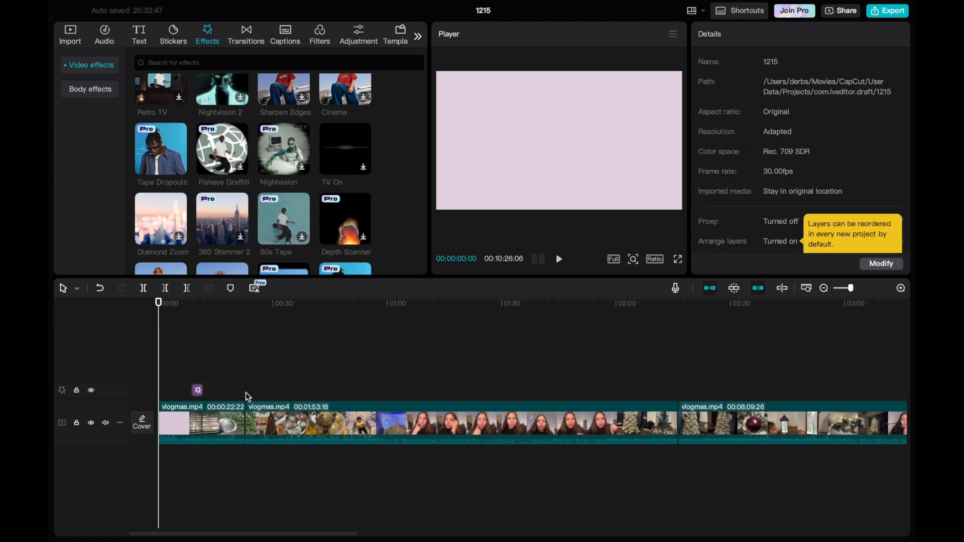
left_click(195, 388)
key("Delete")
left_click_drag(425, 97, 424, 116)
- Try the Dissolve transition on the cut between the first two vlogmas.mp4 clips, and remove it again
left_click(253, 41)
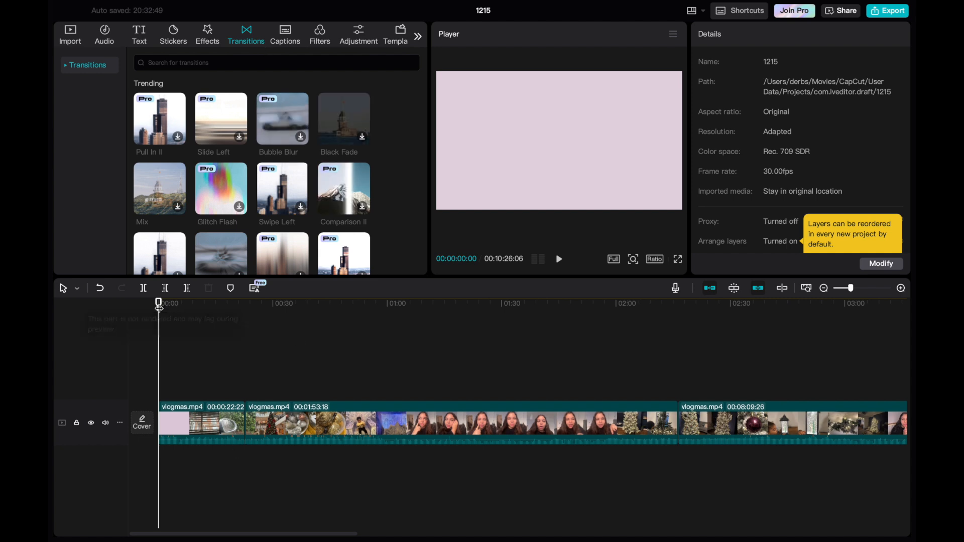
left_click_drag(159, 308, 246, 324)
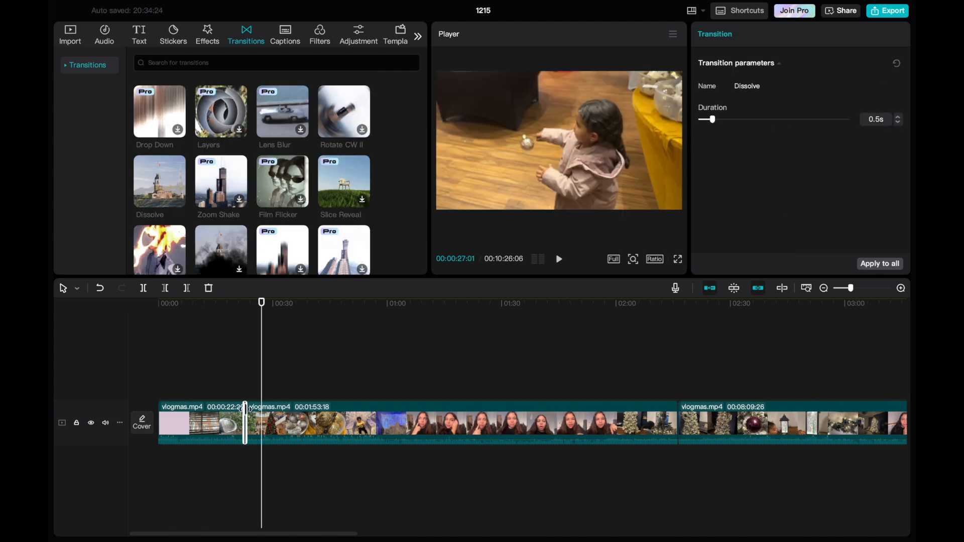
left_click(254, 382)
left_click_drag(262, 303, 244, 306)
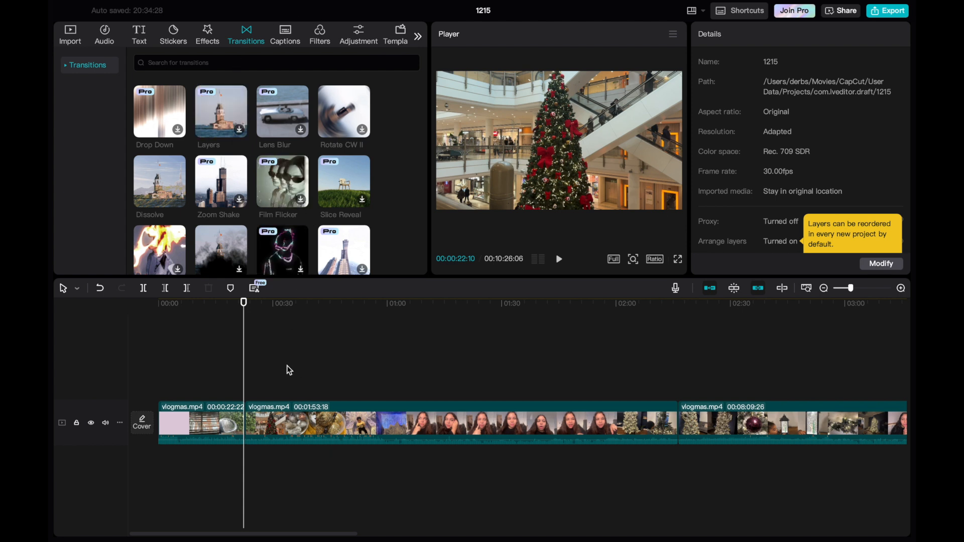
- Place the Dissolve transition between the first and second vlogmas.mp4 clips again and play across the cut
mouse_move(162, 183)
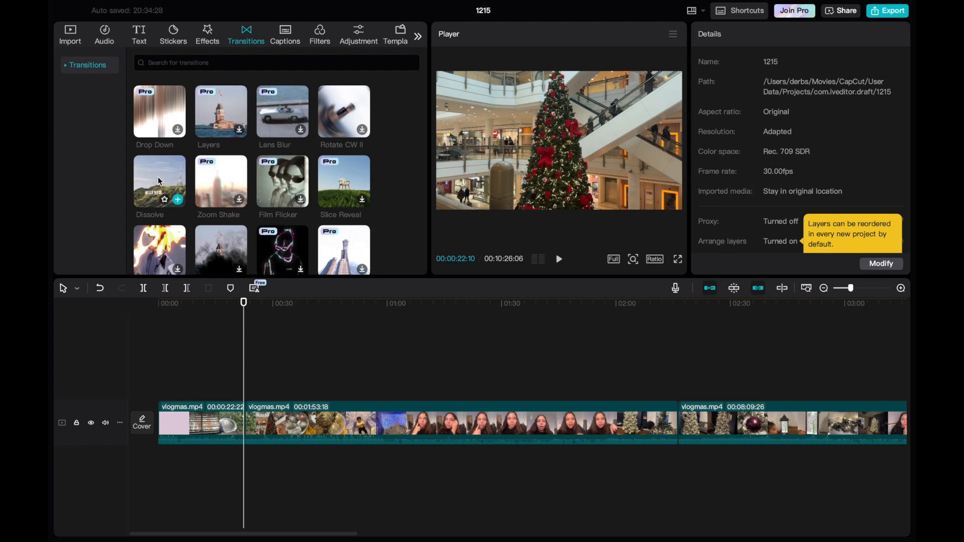
mouse_move(166, 198)
left_mouse_down()
mouse_move(253, 405)
mouse_move(245, 427)
left_mouse_up()
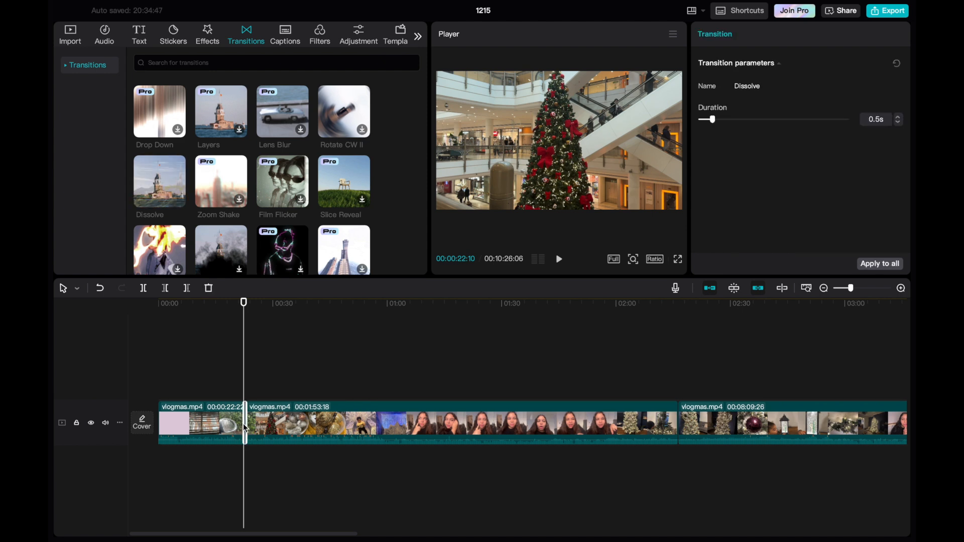
left_click(242, 303)
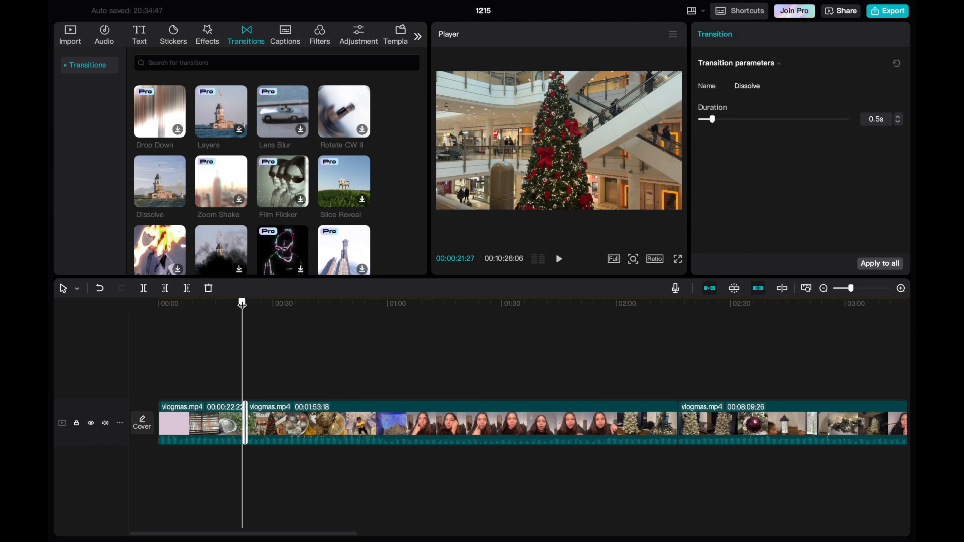
left_click_drag(242, 303, 238, 304)
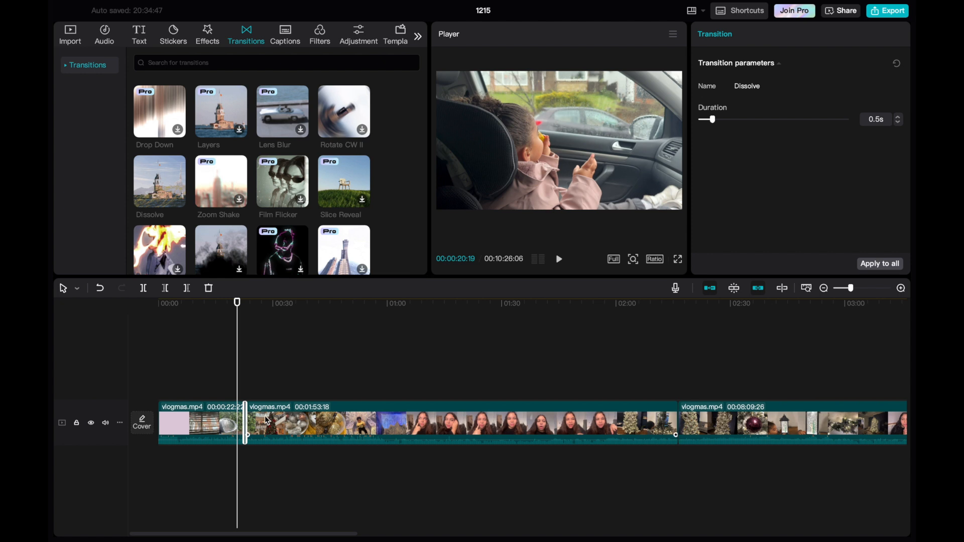
key("space")
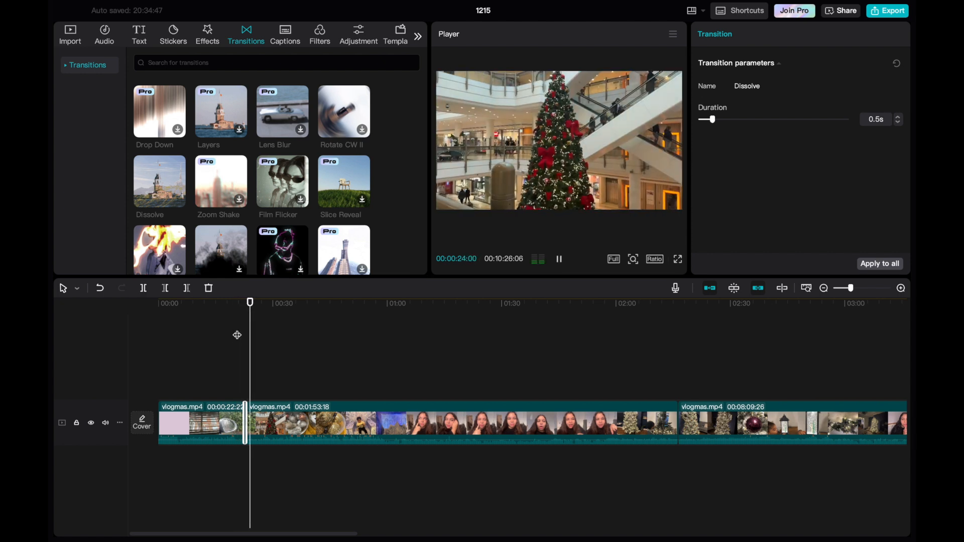
key("space")
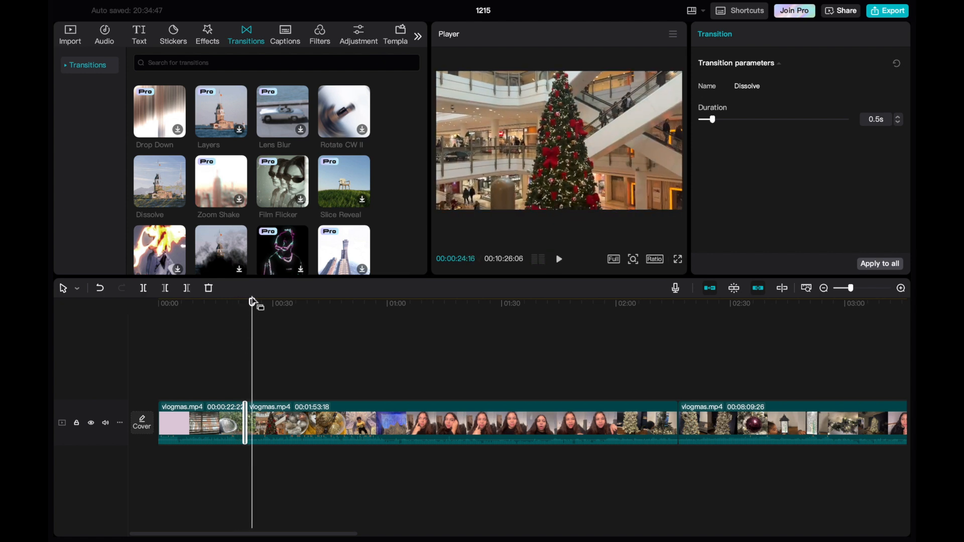
- Scrub through the Dissolve transition, remove it from the first cut, and return to the start of the timeline
left_click_drag(252, 304, 220, 304)
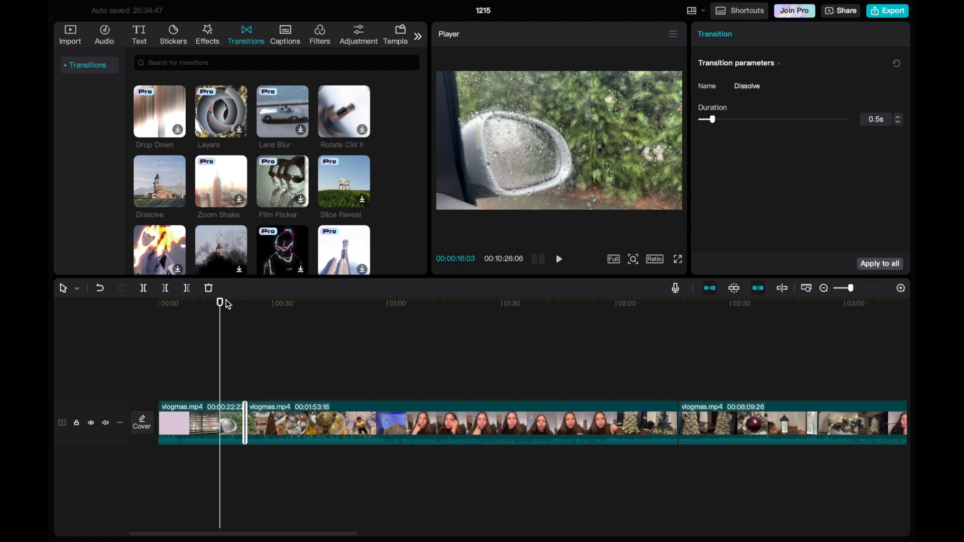
left_click_drag(220, 303, 248, 304)
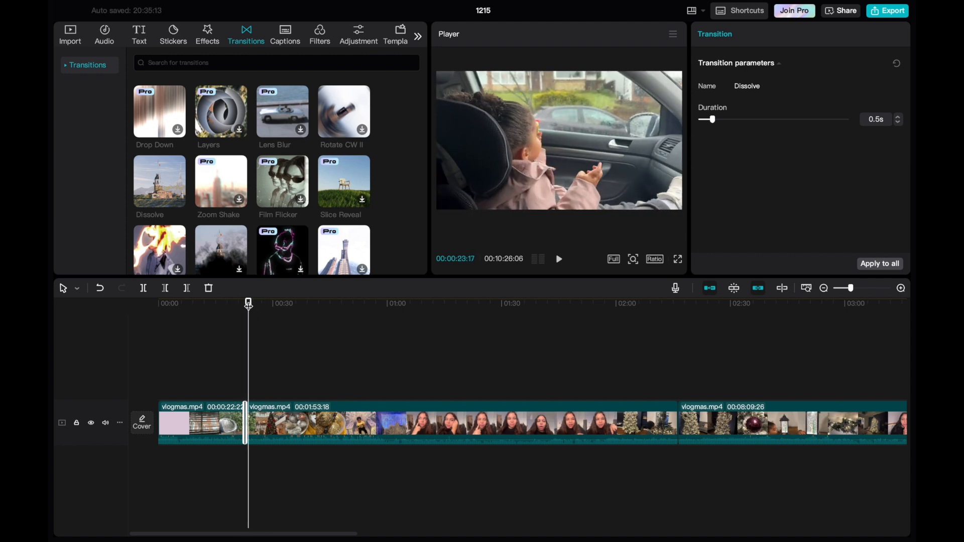
left_click(245, 303)
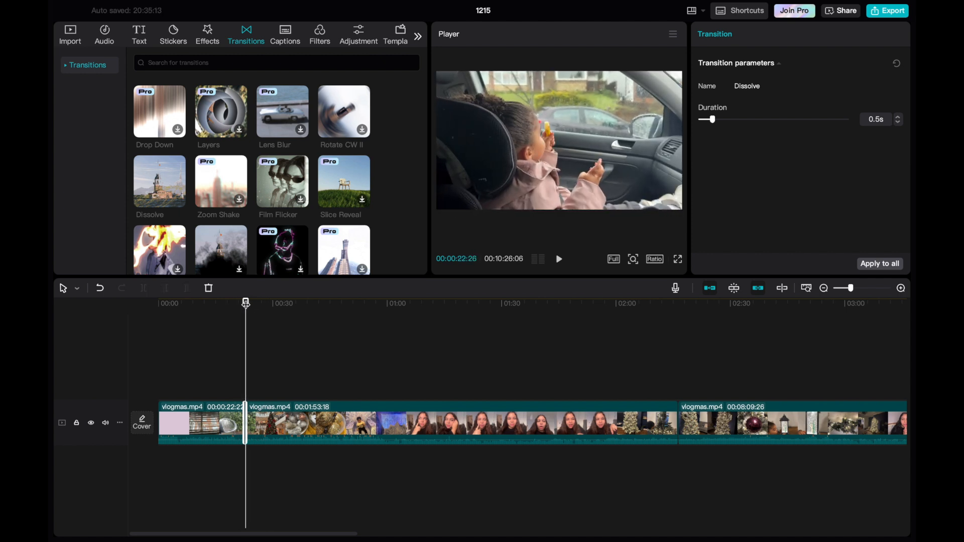
left_click_drag(246, 302, 143, 316)
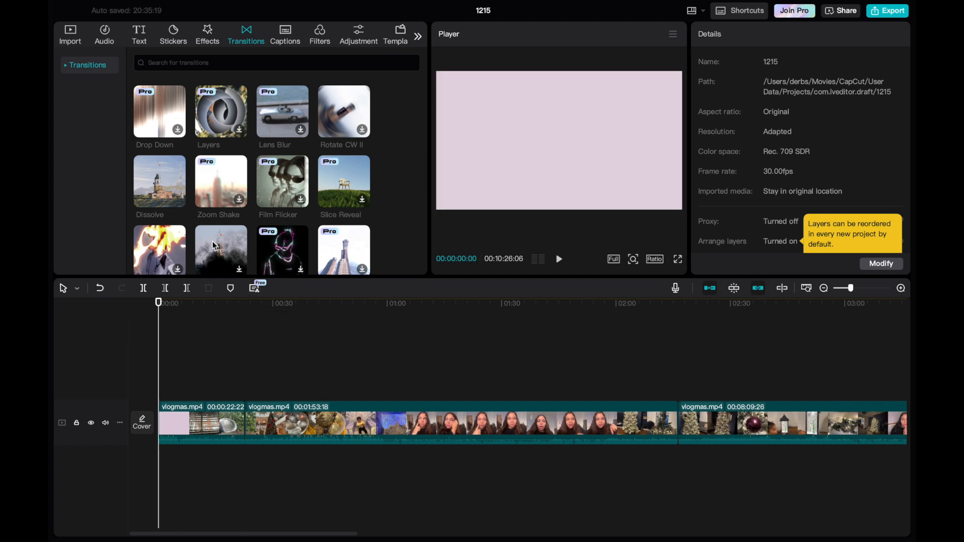
- Open the auto captions settings and look through the available spoken languages, keeping English
left_click(293, 35)
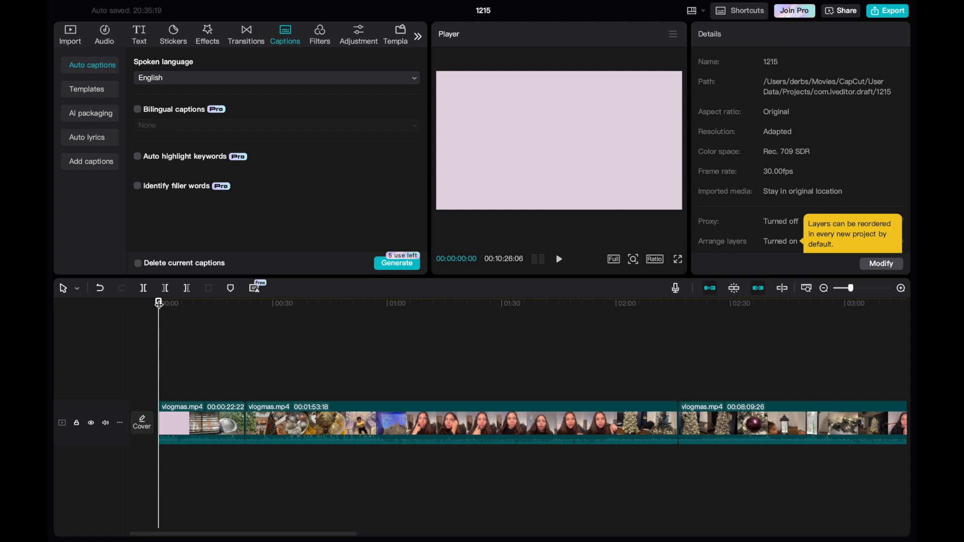
left_click_drag(159, 302, 175, 322)
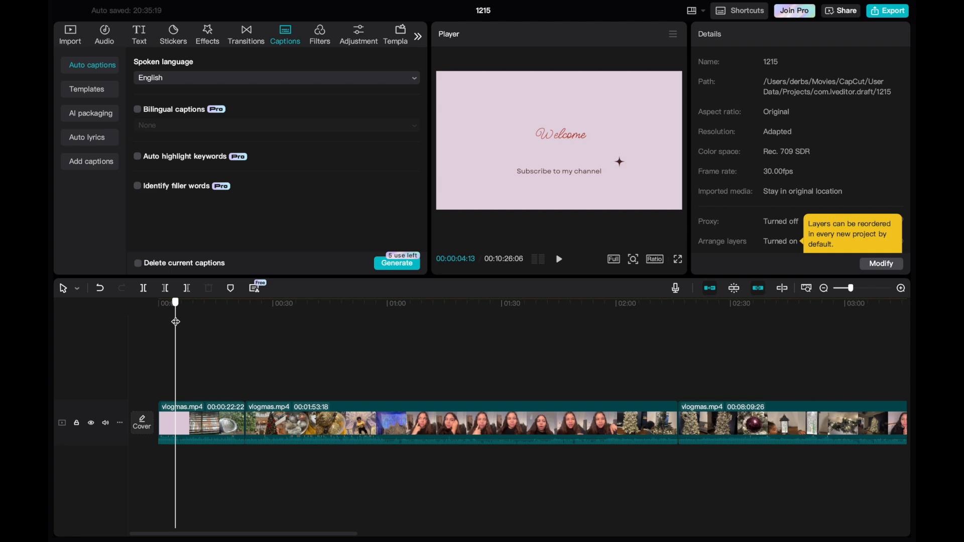
left_click_drag(176, 322, 166, 323)
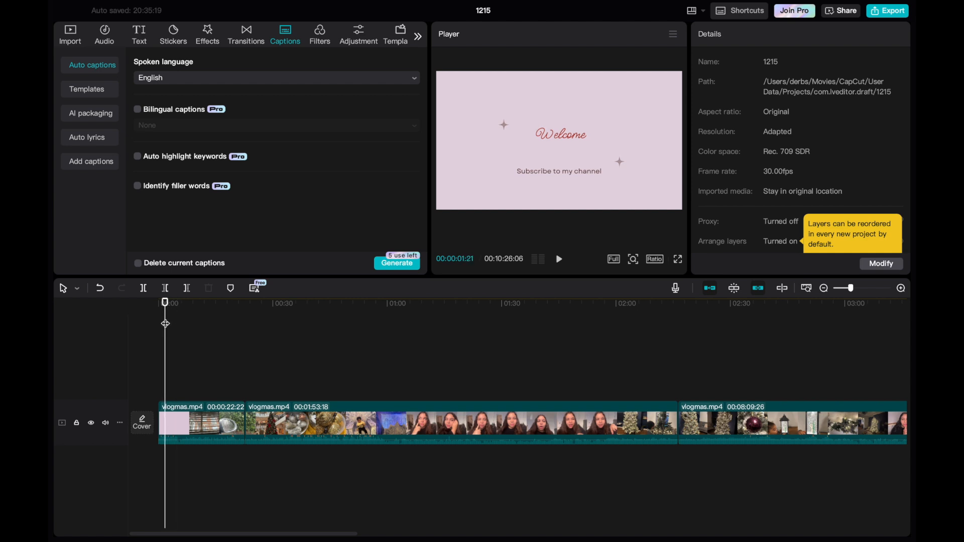
left_click(202, 79)
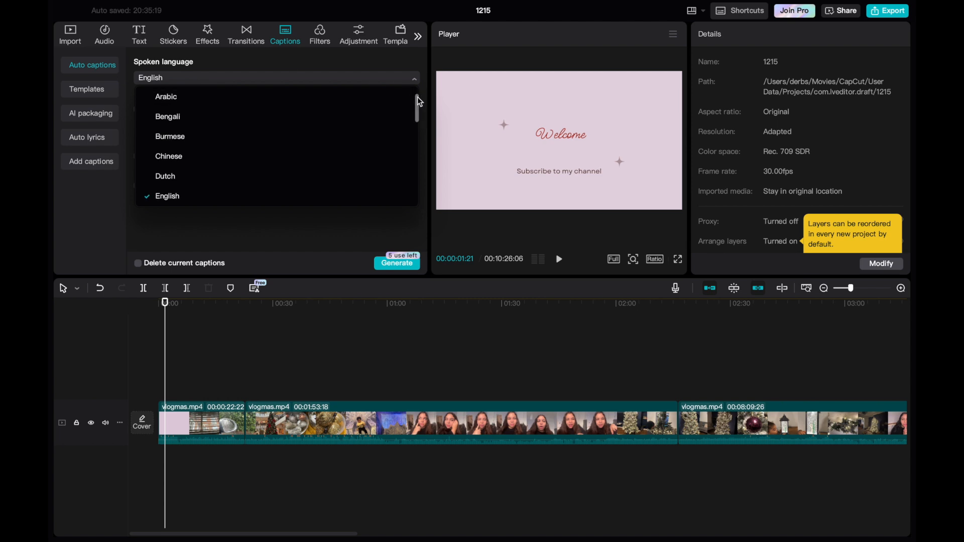
mouse_move(419, 100)
left_mouse_down()
mouse_move(418, 121)
mouse_move(418, 83)
left_mouse_up()
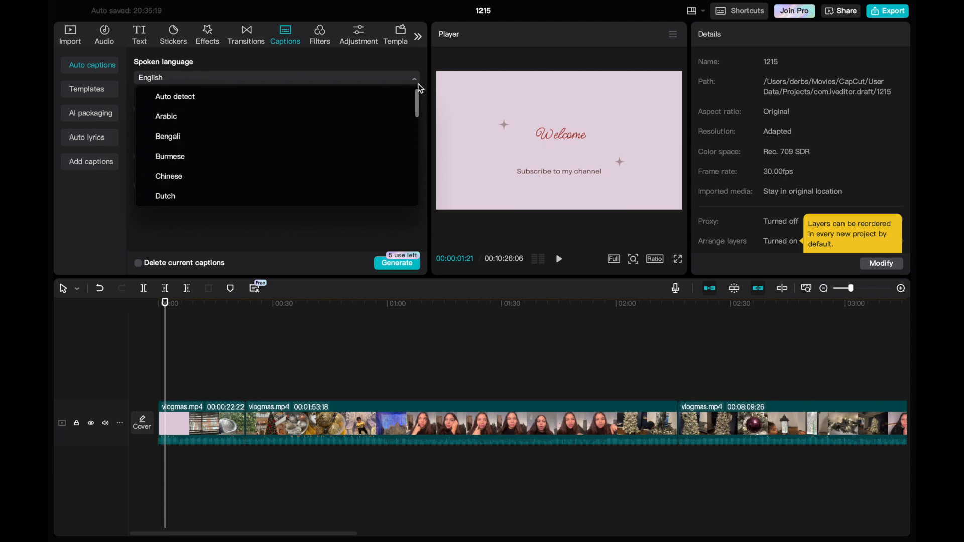
left_click(365, 64)
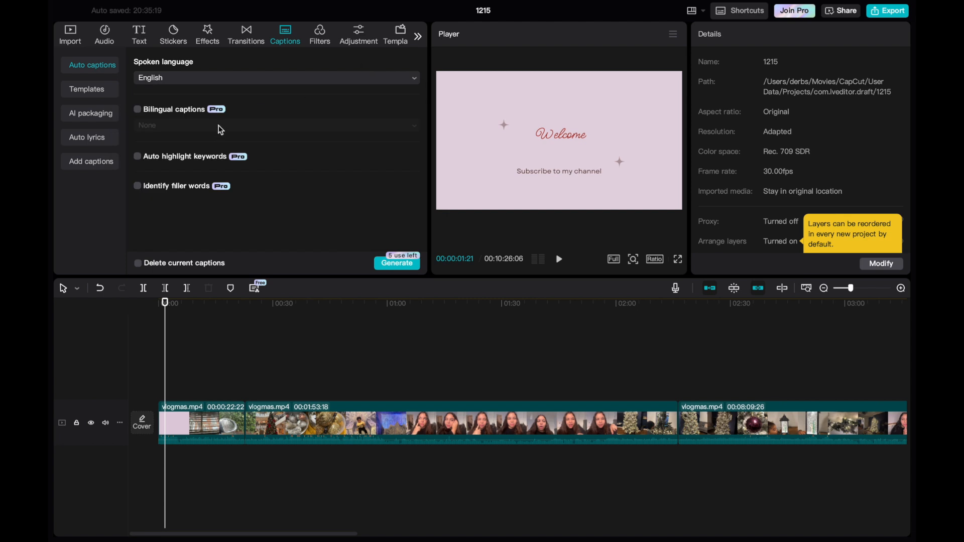
- Try the bilingual captions option, turn it off again, and start generating English auto captions before cancelling the generation
left_click(138, 109)
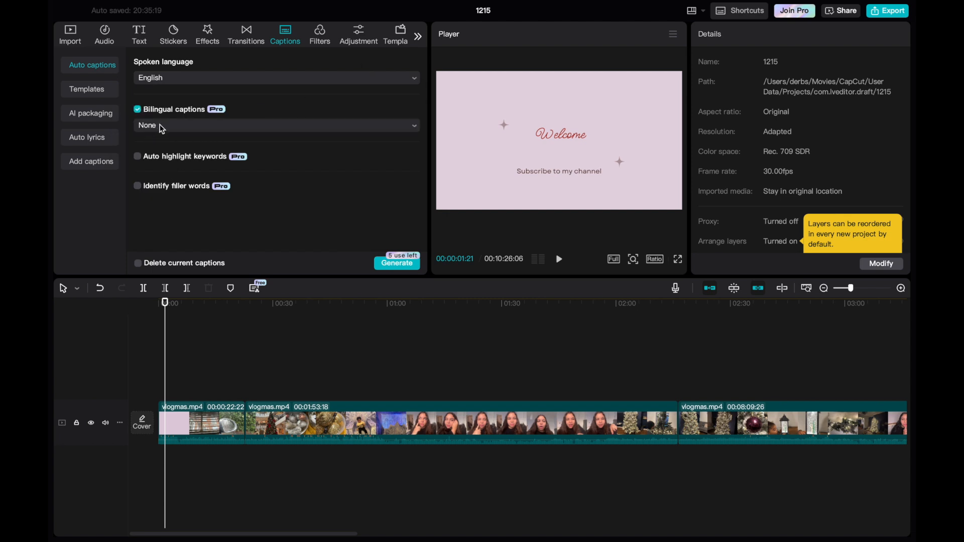
left_click(137, 110)
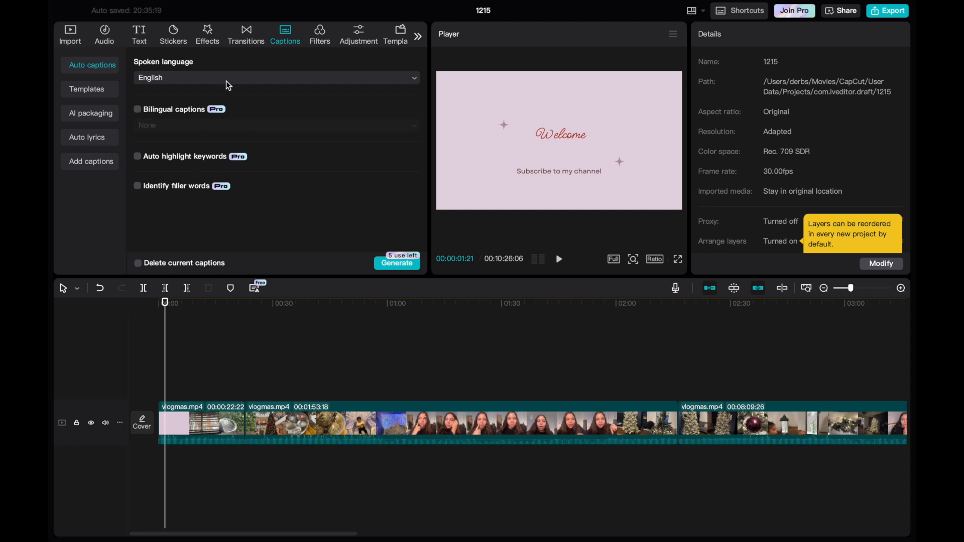
left_click(385, 266)
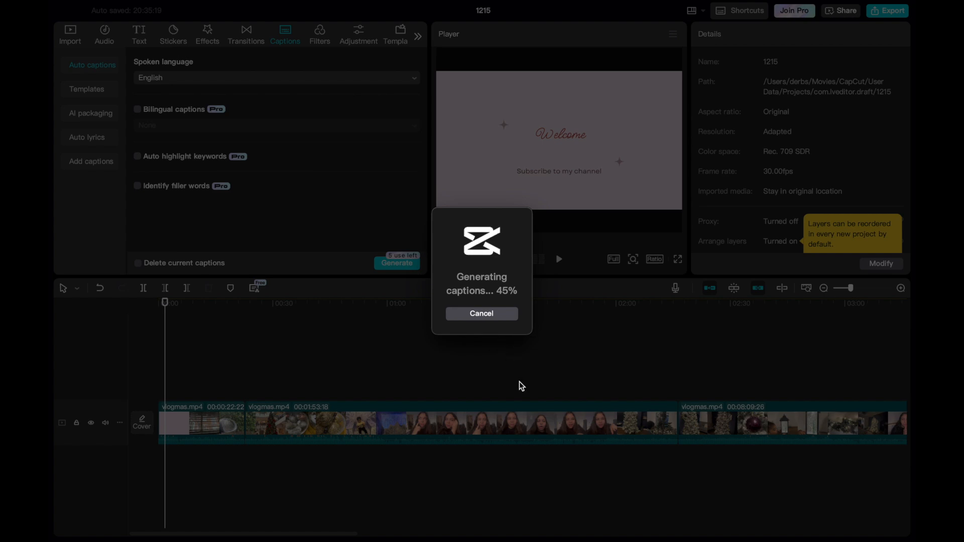
left_click(499, 314)
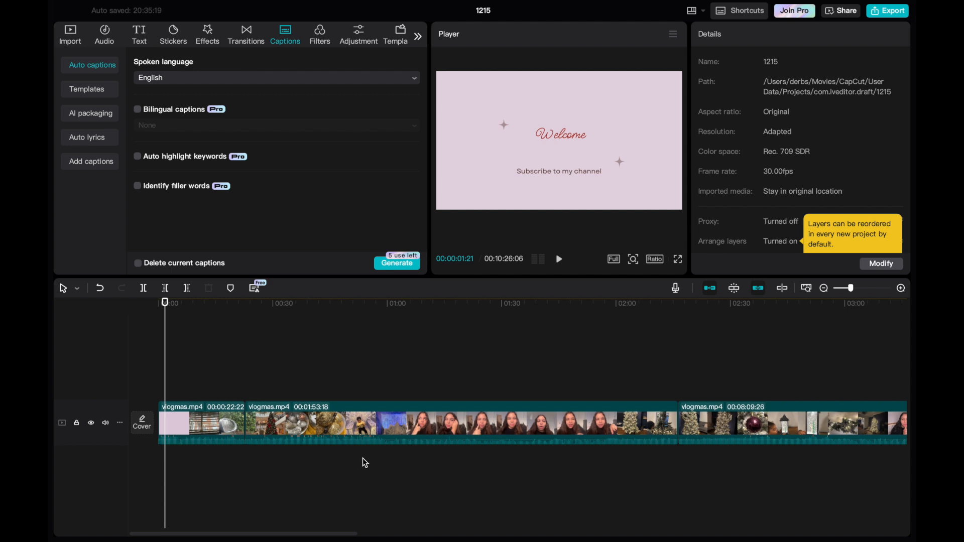
- Look through the featured filters and the custom adjustment options, and return to the start of the timeline
left_click(326, 49)
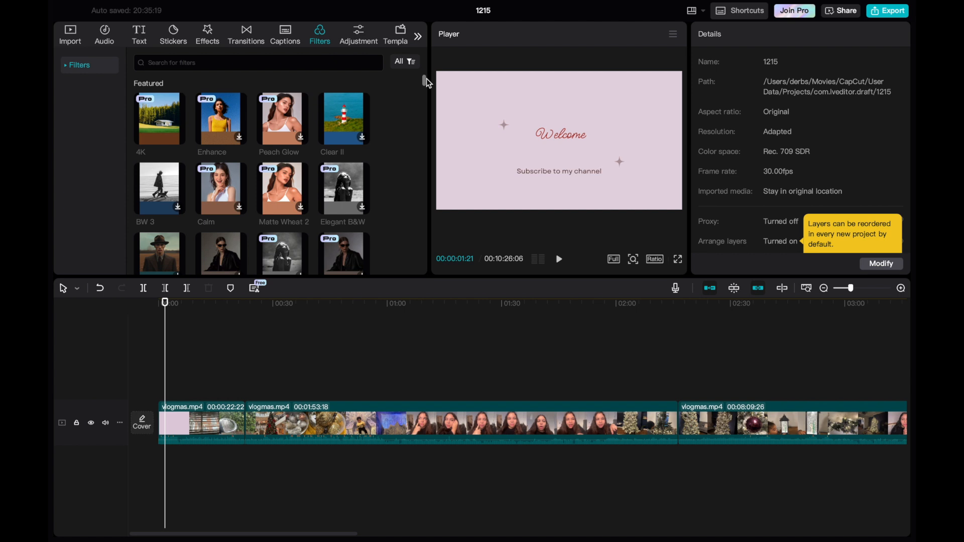
left_click_drag(426, 77, 433, 58)
left_click(359, 35)
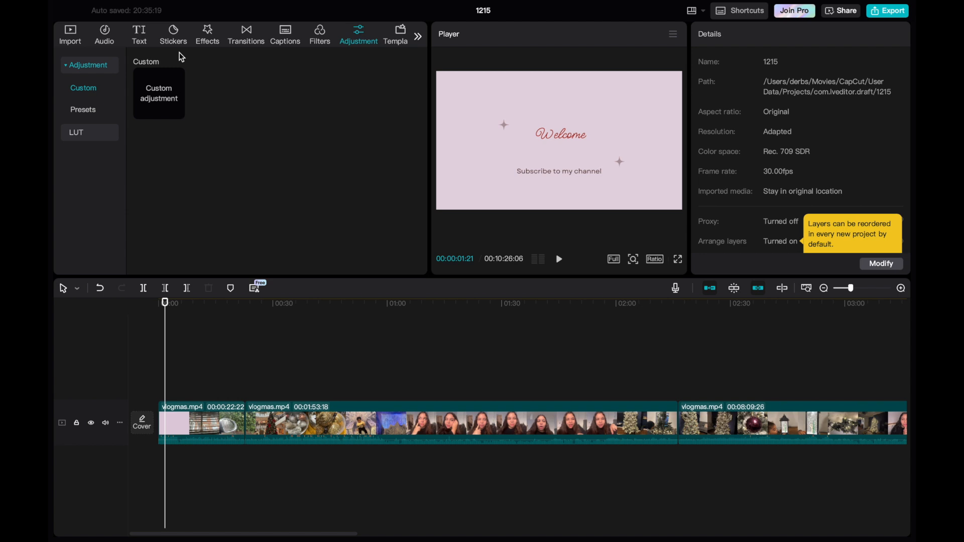
left_click(166, 304)
left_click_drag(166, 305, 149, 303)
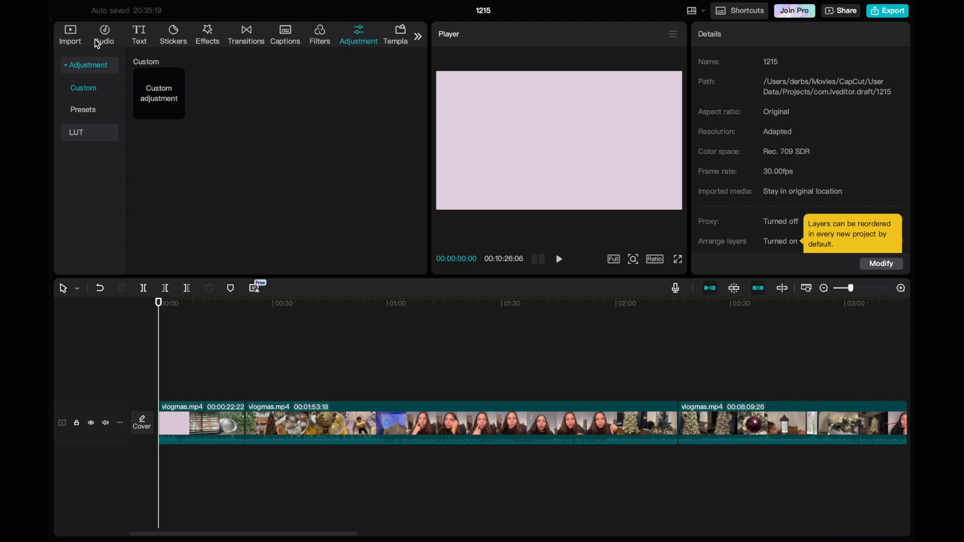
- Browse the trending stickers
left_click(173, 35)
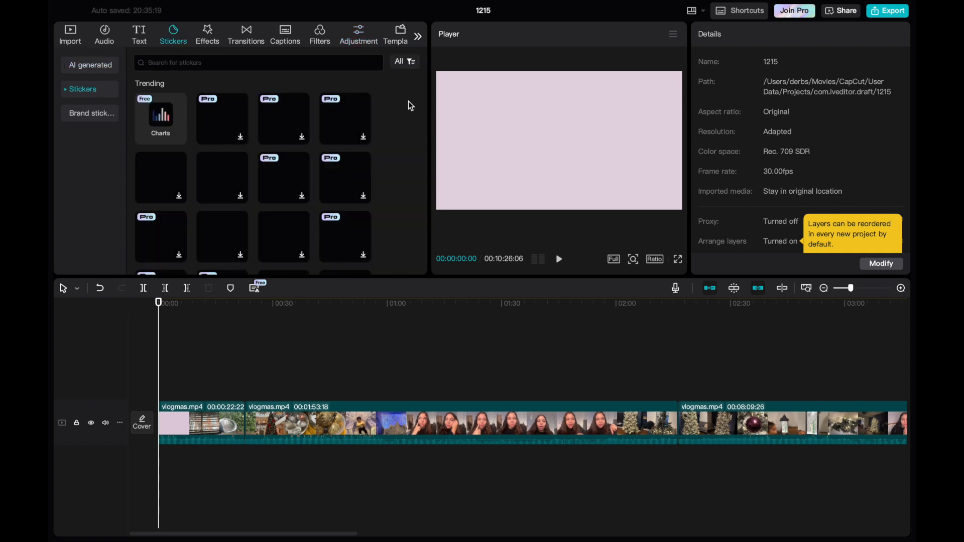
left_click_drag(425, 84, 432, 66)
scroll(425, 104, "down", 3)
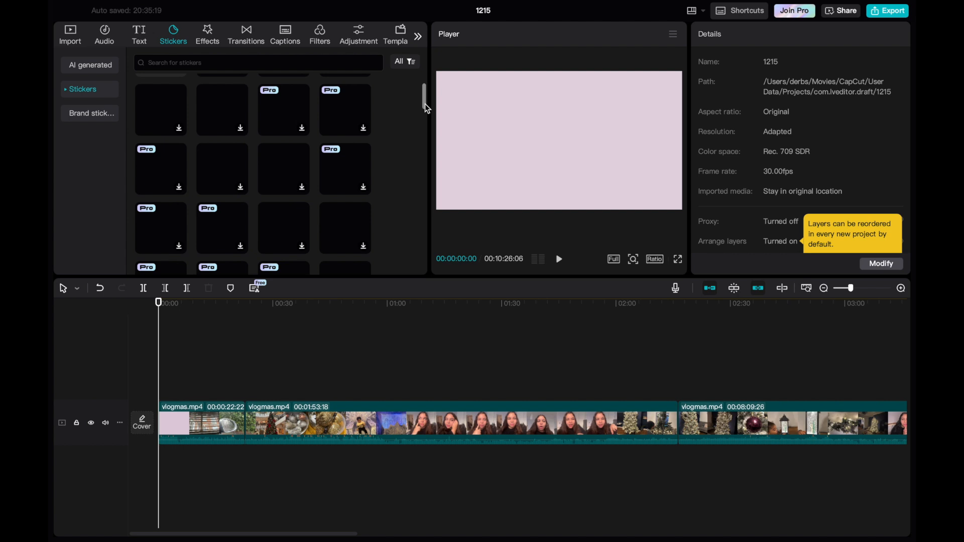
scroll(424, 105, "up", 3)
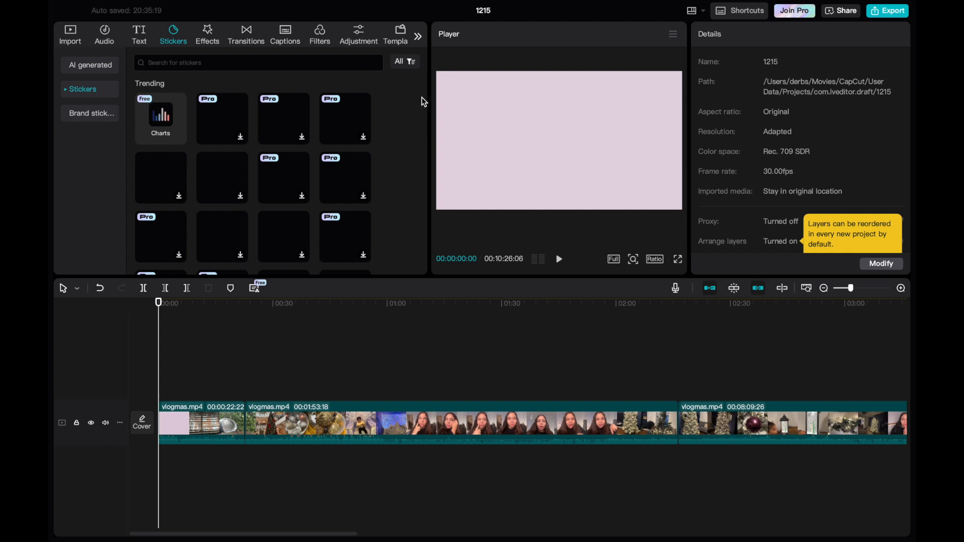
left_click_drag(426, 91, 429, 81)
- Move the playhead to about 28 seconds and search the stickers for "subscribe youtube"
left_click_drag(158, 301, 253, 302)
left_click_drag(262, 337, 269, 337)
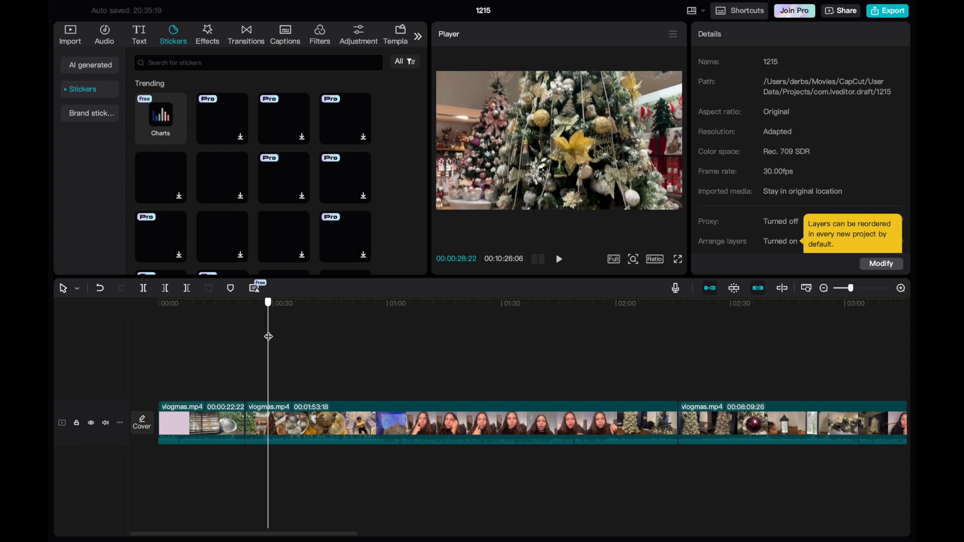
scroll(427, 100, "down", 1)
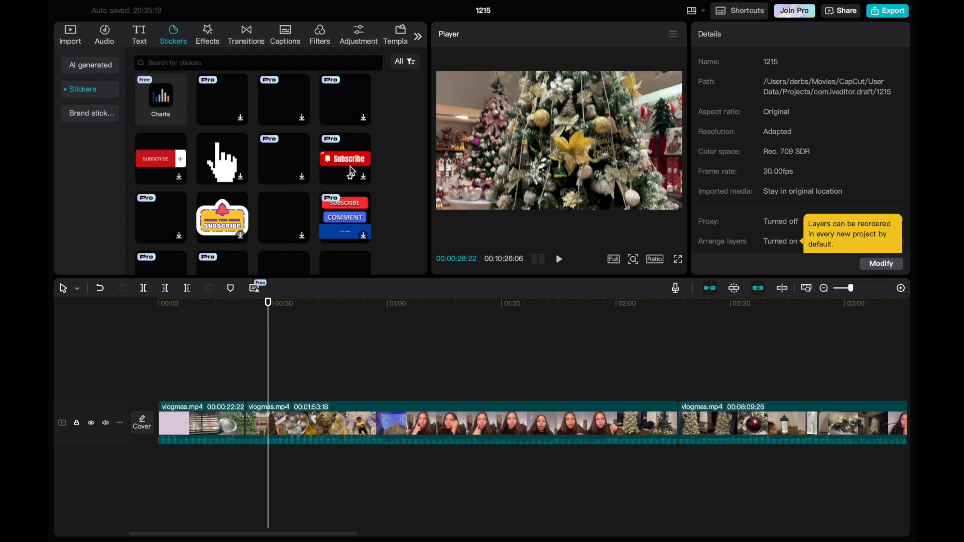
mouse_move(426, 83)
left_mouse_down()
mouse_move(426, 94)
mouse_move(425, 80)
left_mouse_up()
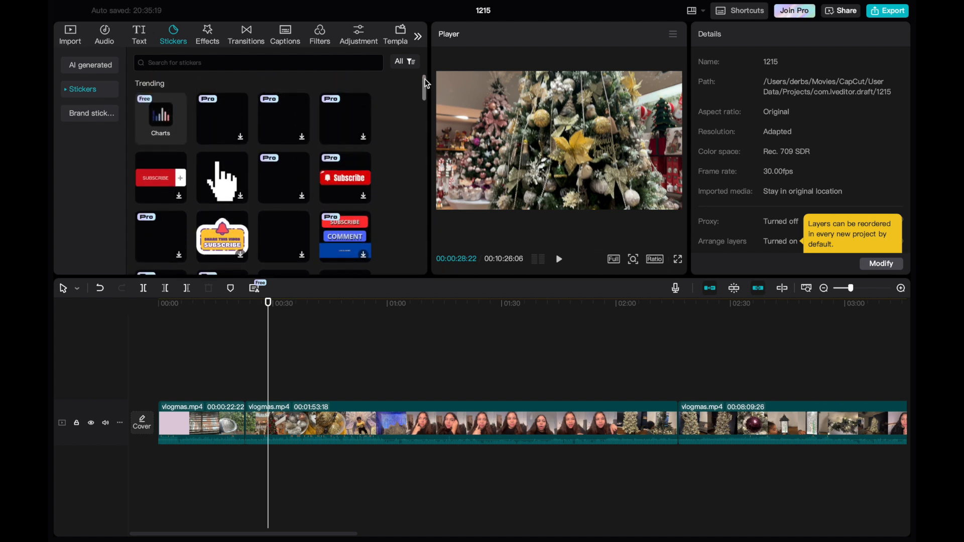
left_click(212, 65)
type("su")
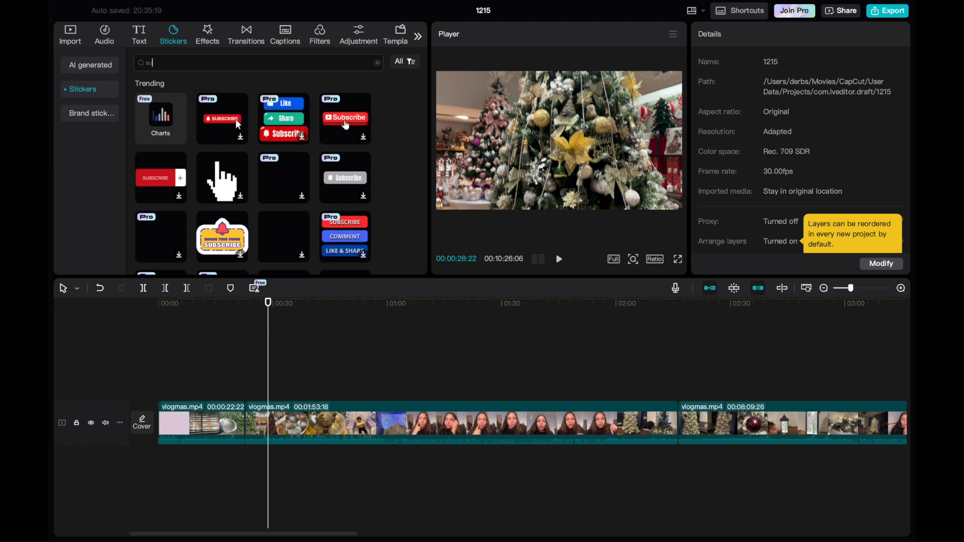
type("bscribe")
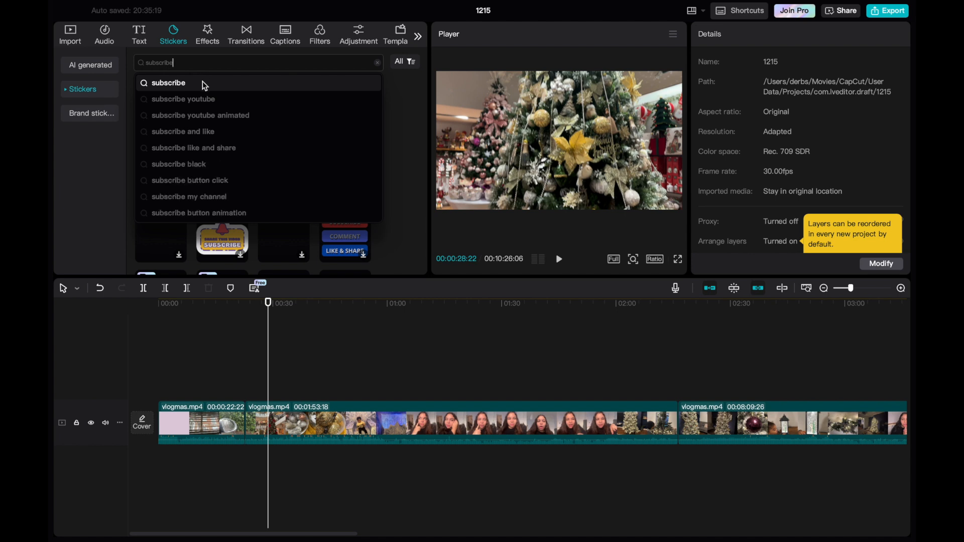
left_click(196, 96)
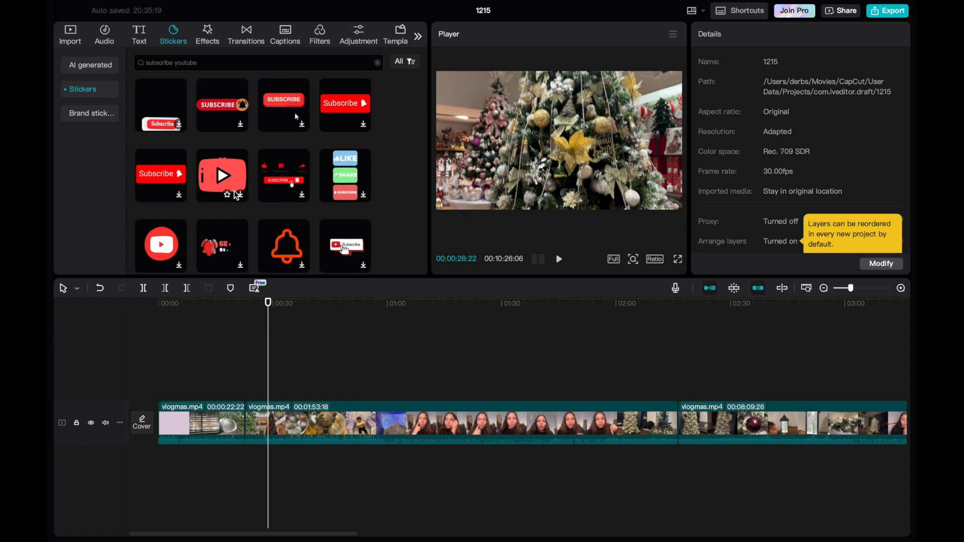
- Add the red play-button sticker above the second vlogmas.mp4 clip at about 34 seconds and play up to it
left_click_drag(229, 180, 364, 388)
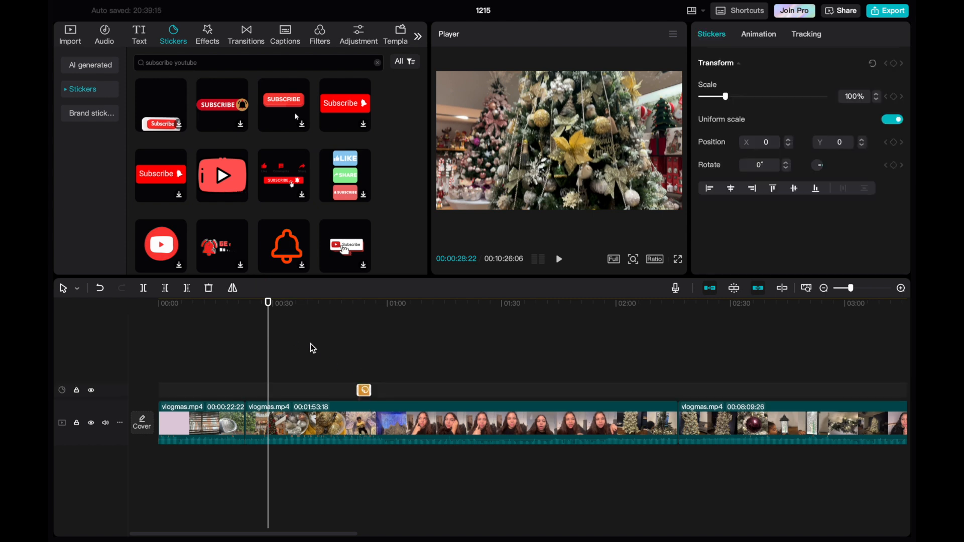
left_click_drag(365, 391, 296, 393)
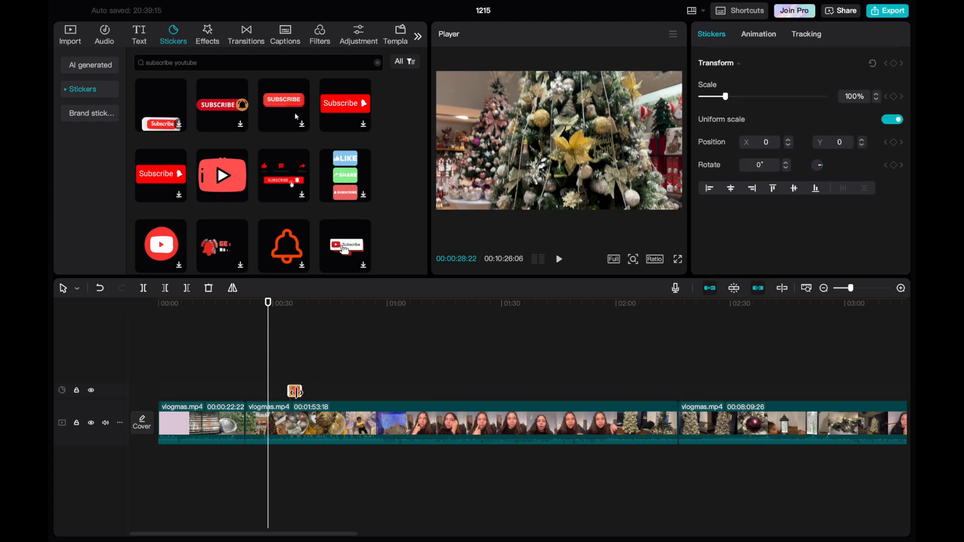
left_click_drag(268, 303, 275, 304)
key("space")
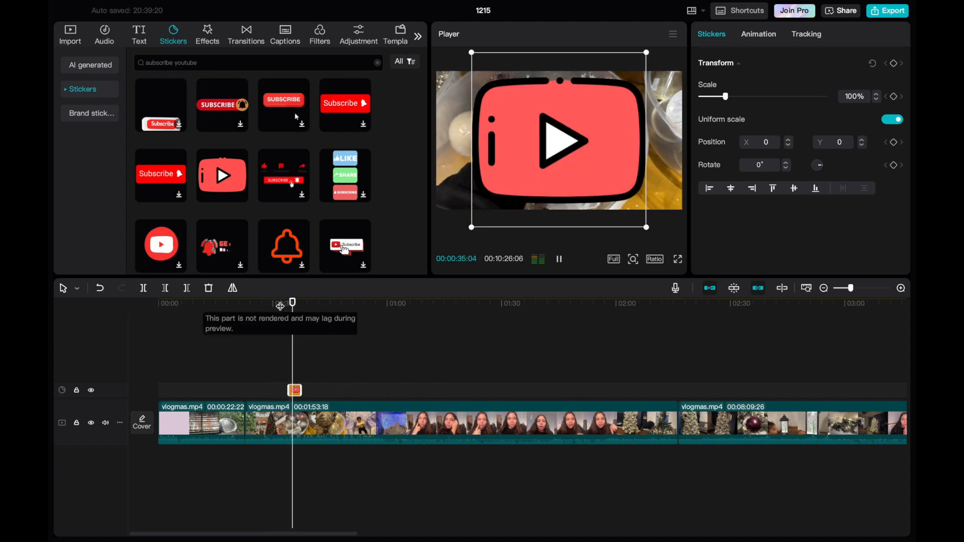
key("space")
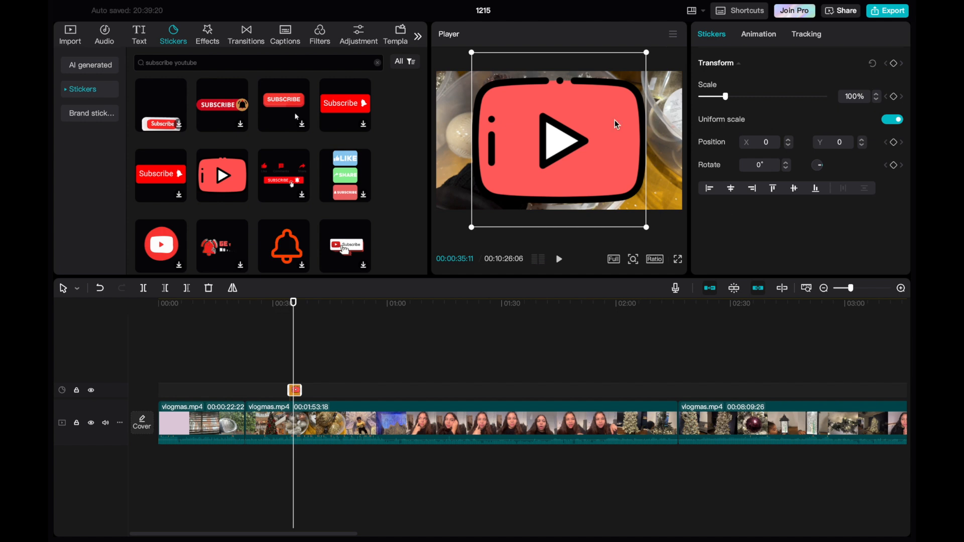
- Scale the play-button sticker to 19%, place it in the frame's lower-right corner, and extend it to about 1:01 on the timeline
left_click_drag(651, 52, 662, 192)
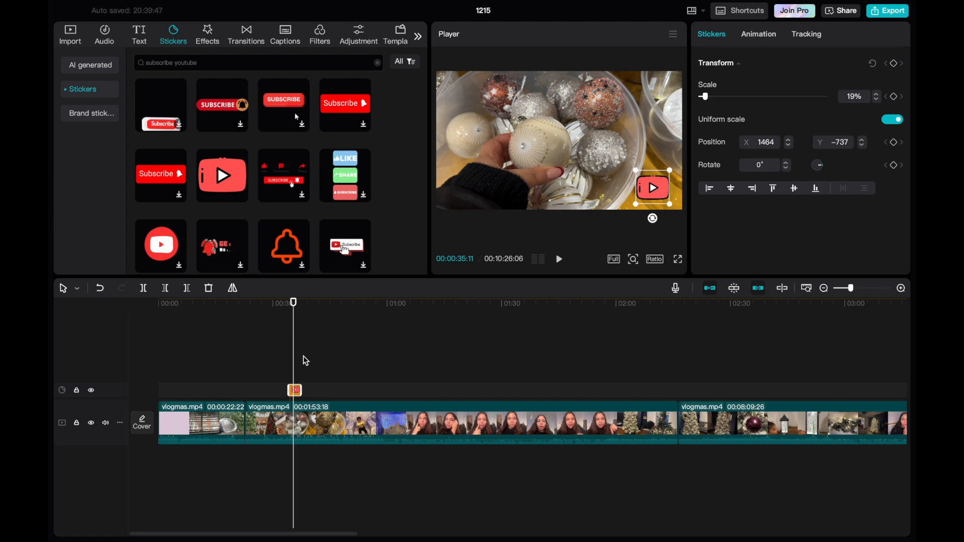
left_click_drag(294, 305, 280, 304)
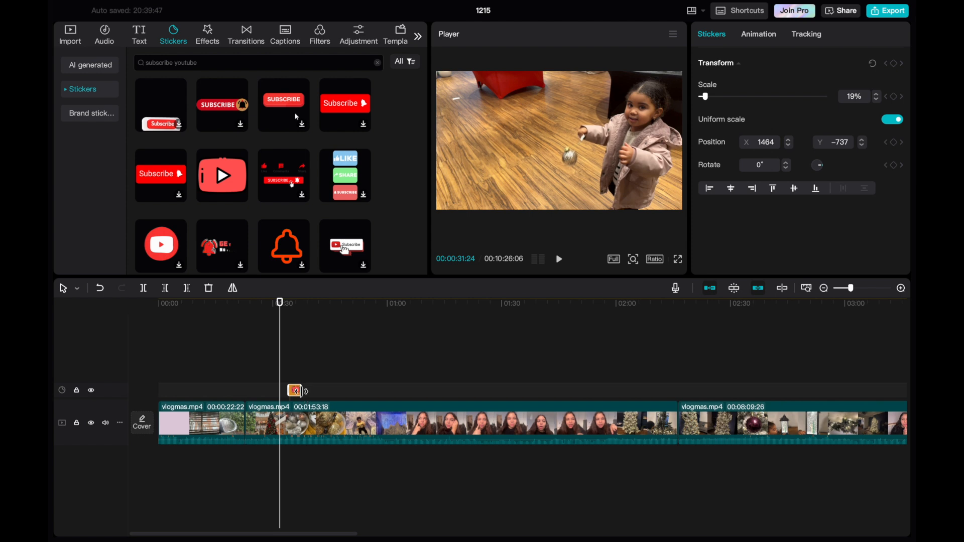
left_click_drag(300, 391, 390, 392)
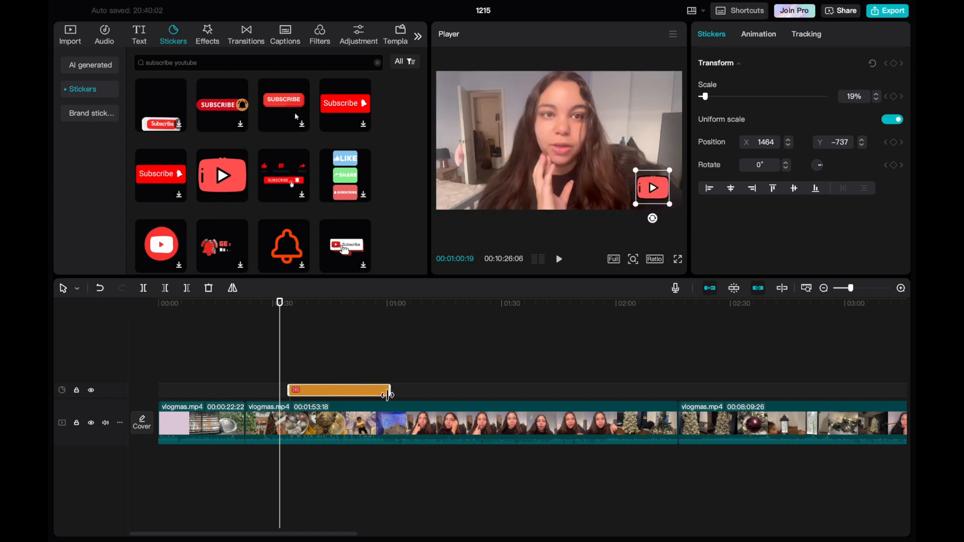
left_click_drag(275, 302, 306, 332)
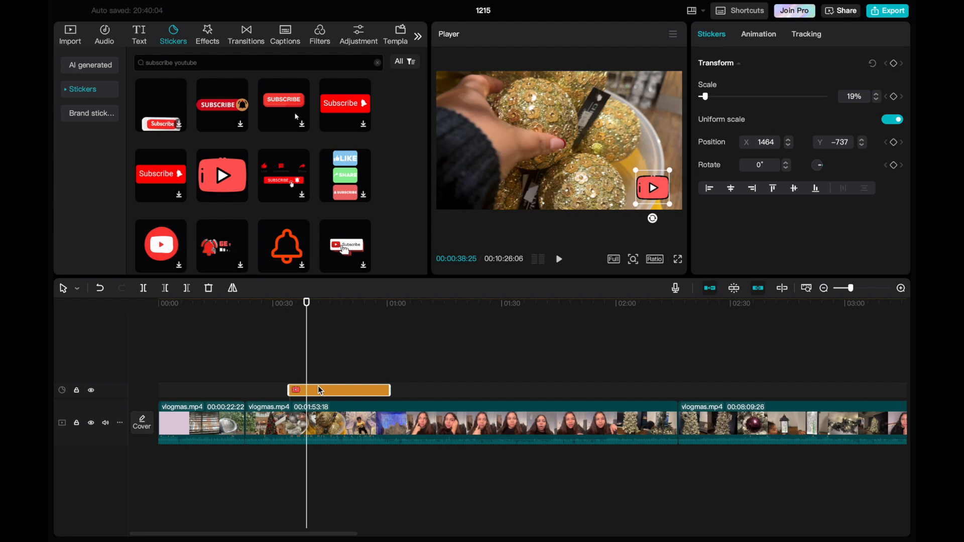
- Delete the play-button sticker from the timeline and preview the red bell and white Subscribe stickers
key("Delete")
left_click(289, 257)
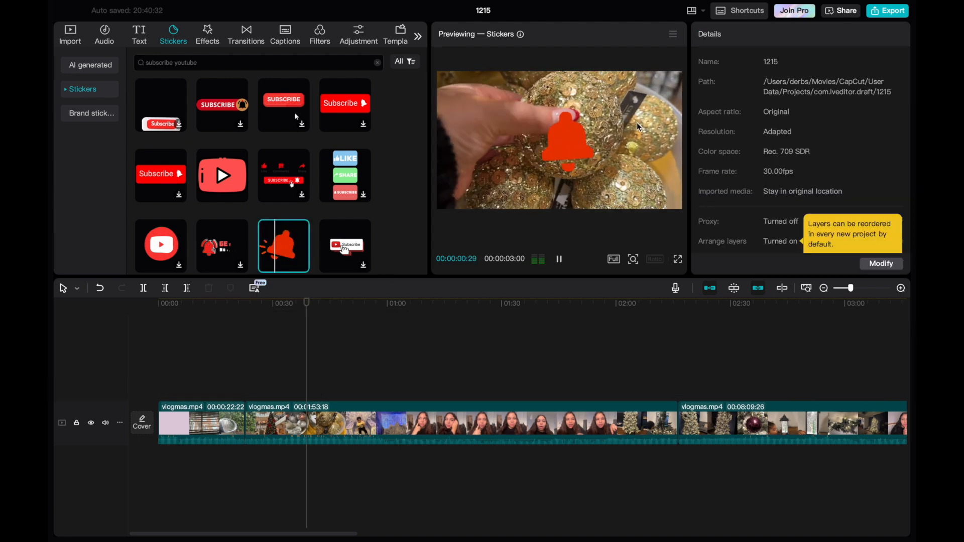
left_click(354, 253)
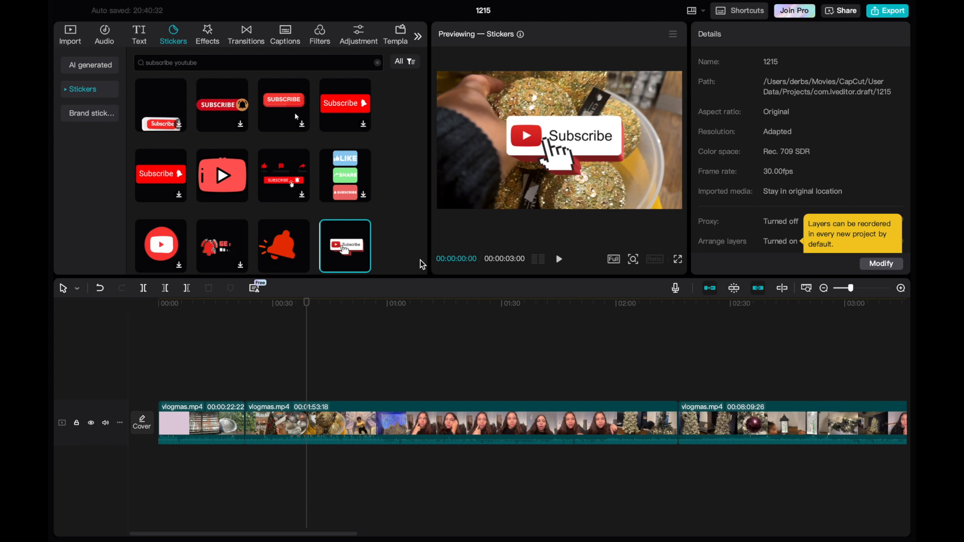
left_click_drag(425, 104, 450, 152)
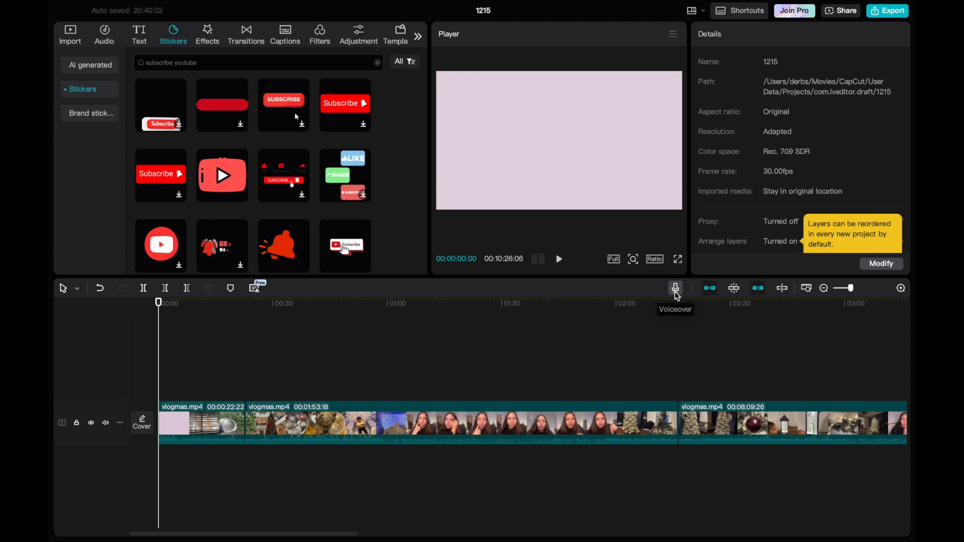
- Open the voiceover recorder at the start of the timeline and allow microphone access
left_click(676, 293)
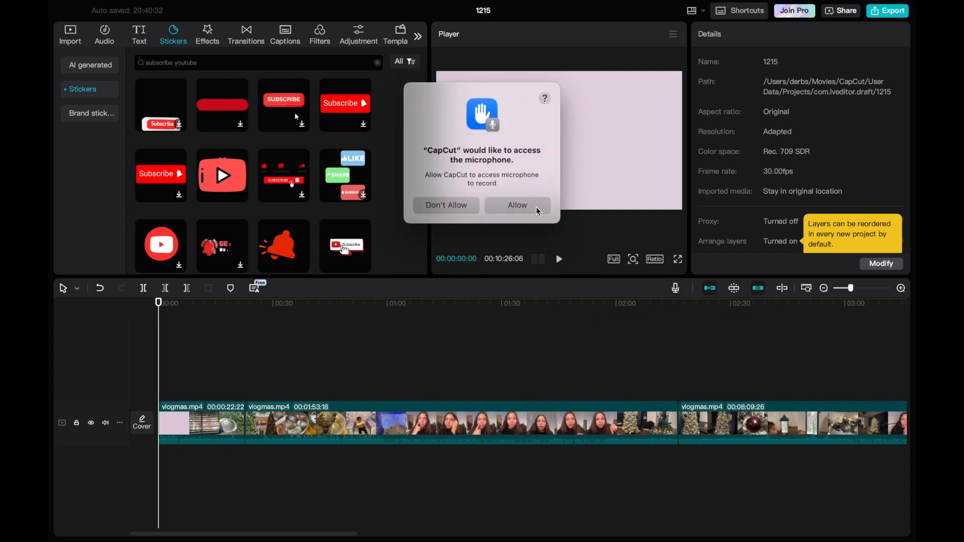
left_click(498, 206)
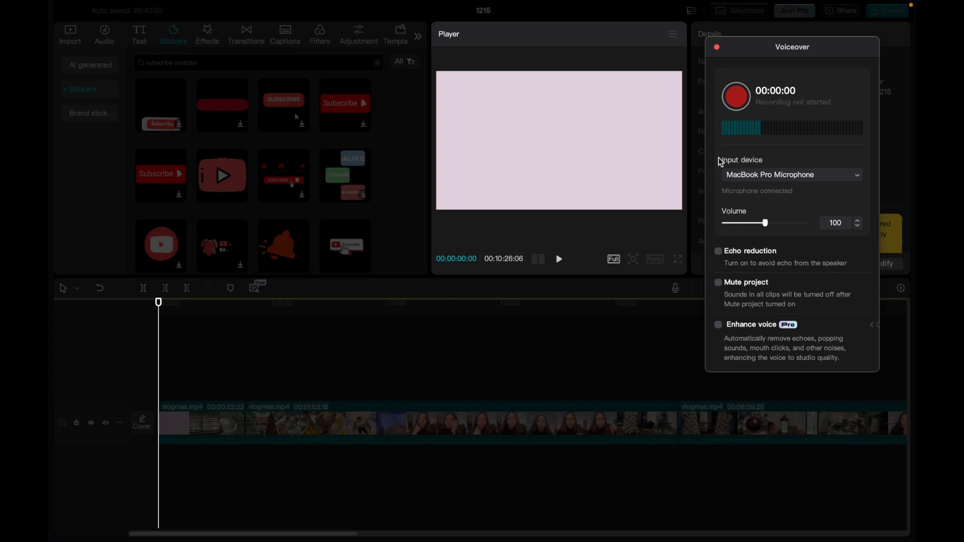
- Close the voiceover recorder and turn on auto snapping and the preview axis for the timeline
left_click(717, 47)
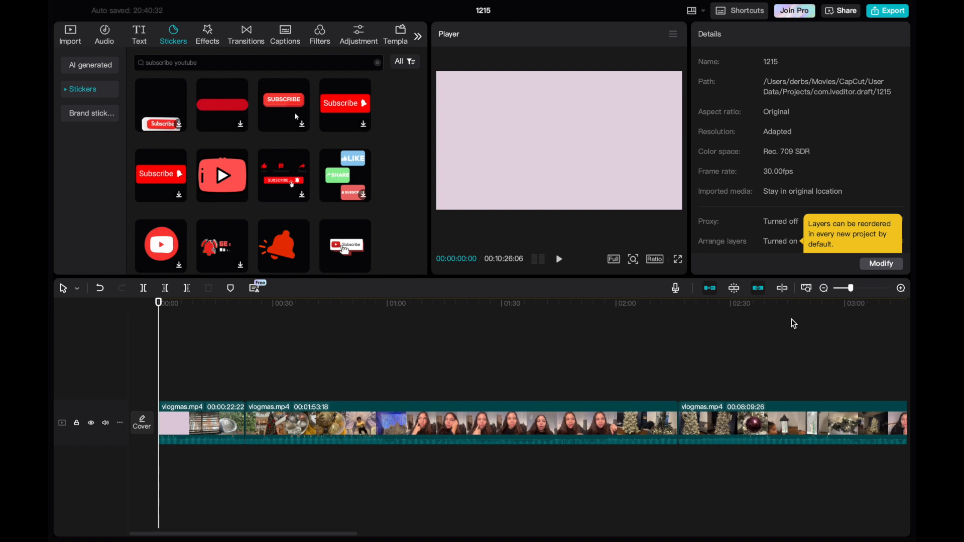
left_click(737, 291)
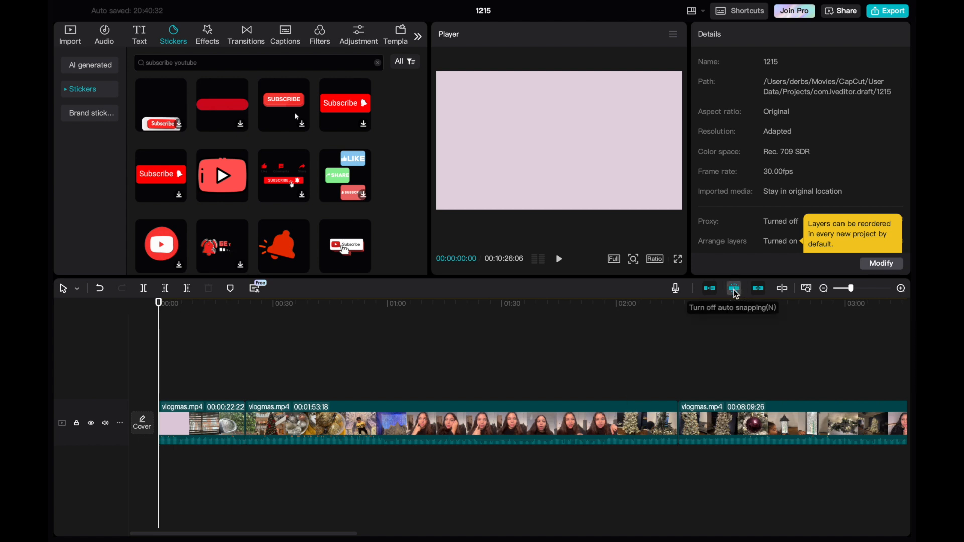
left_click(782, 289)
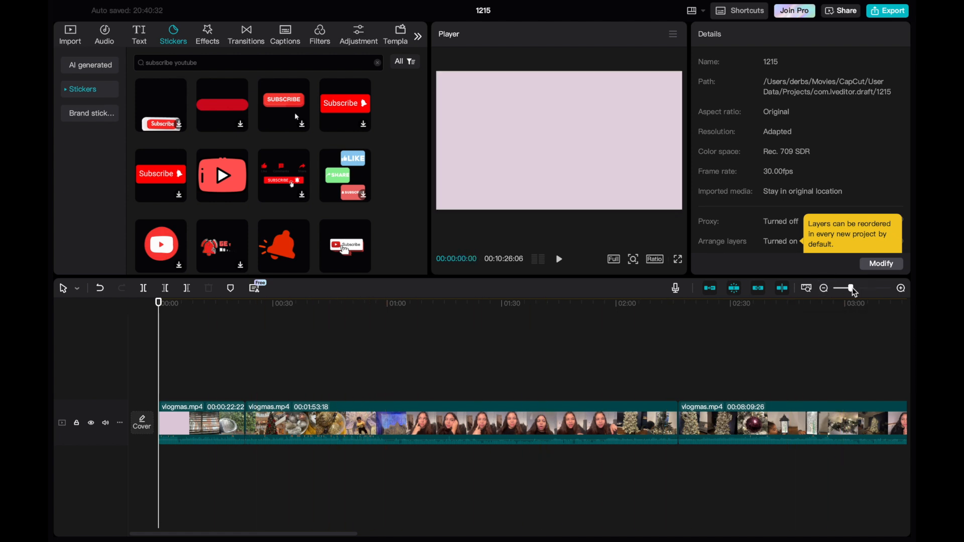
- Zoom the timeline in on the opening vlogmas.mp4 clip and view the video track's height and audio waveform size options
left_click_drag(850, 290, 865, 290)
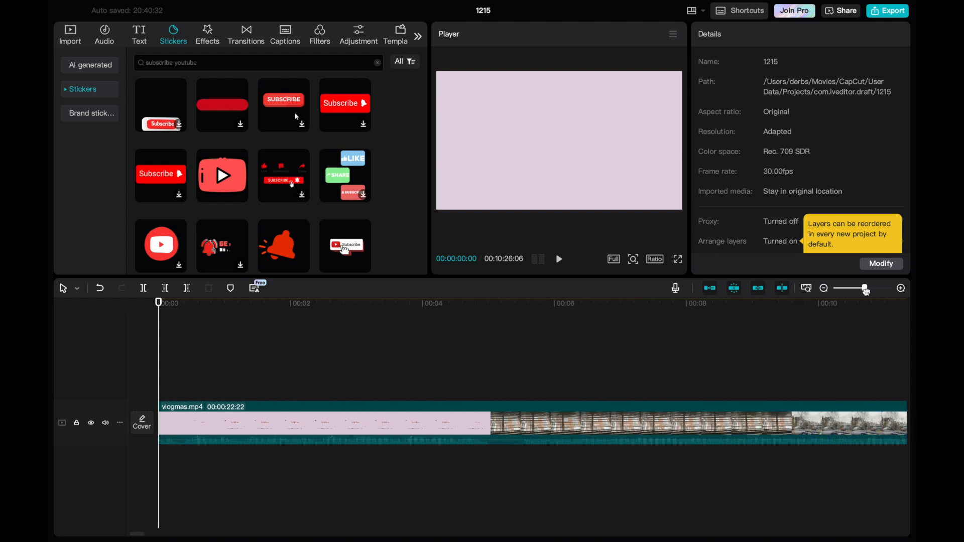
left_click_drag(867, 291, 864, 293)
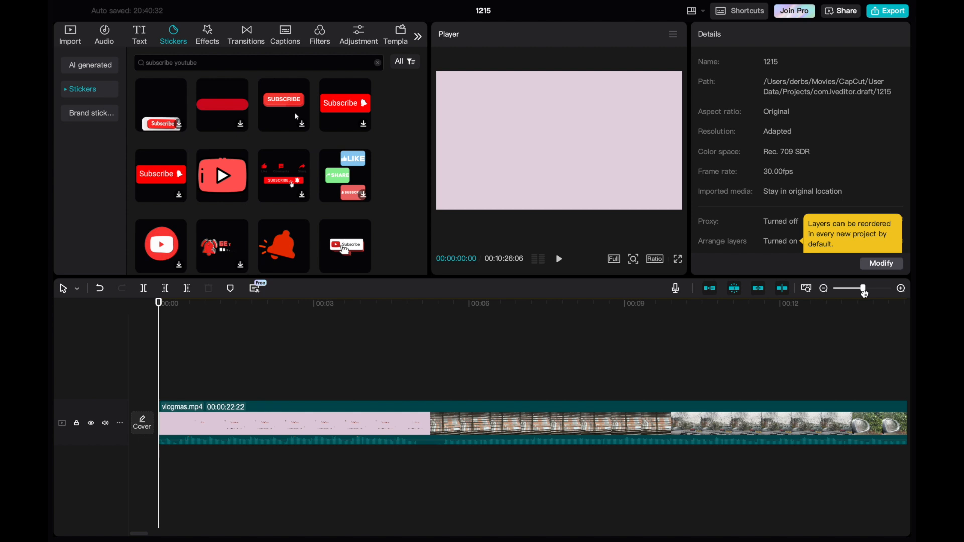
left_click_drag(865, 294, 869, 295)
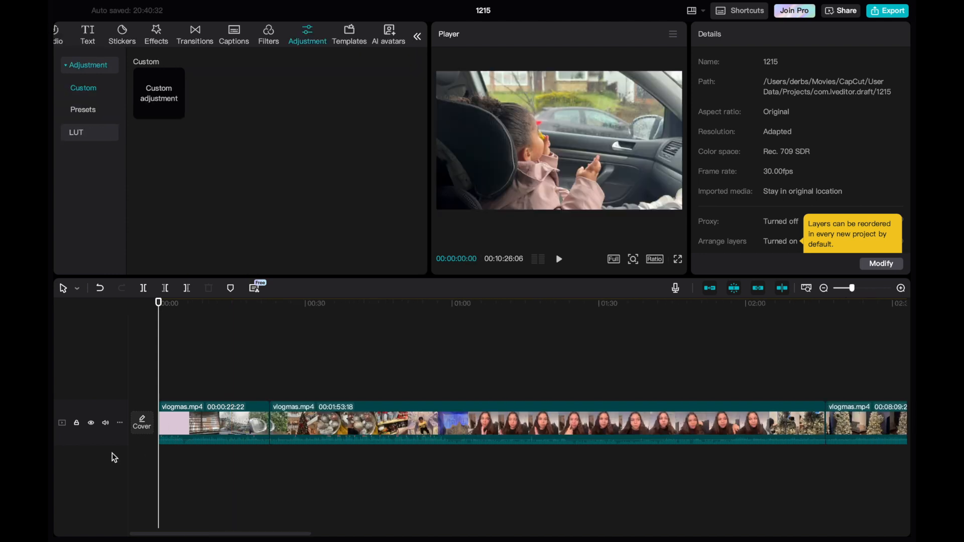
left_click(121, 423)
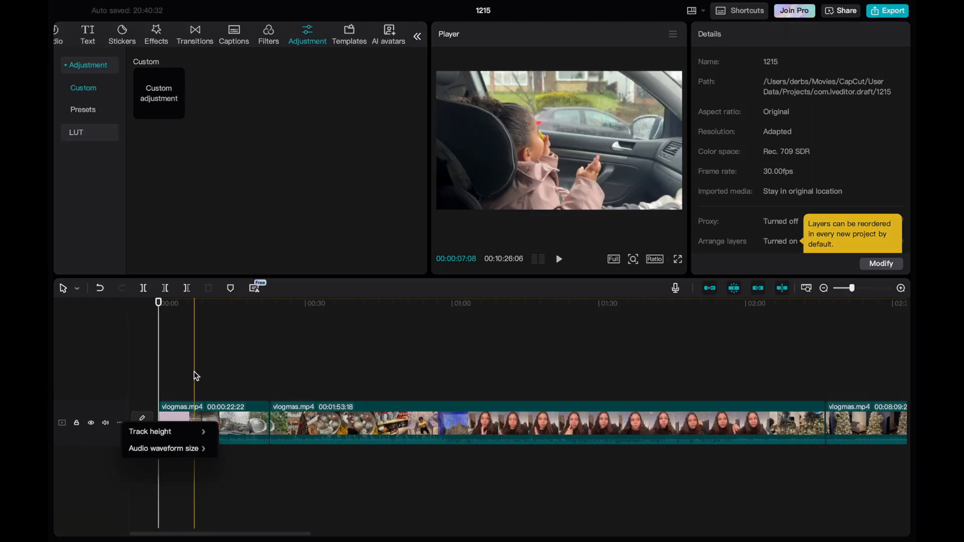
left_click(159, 302)
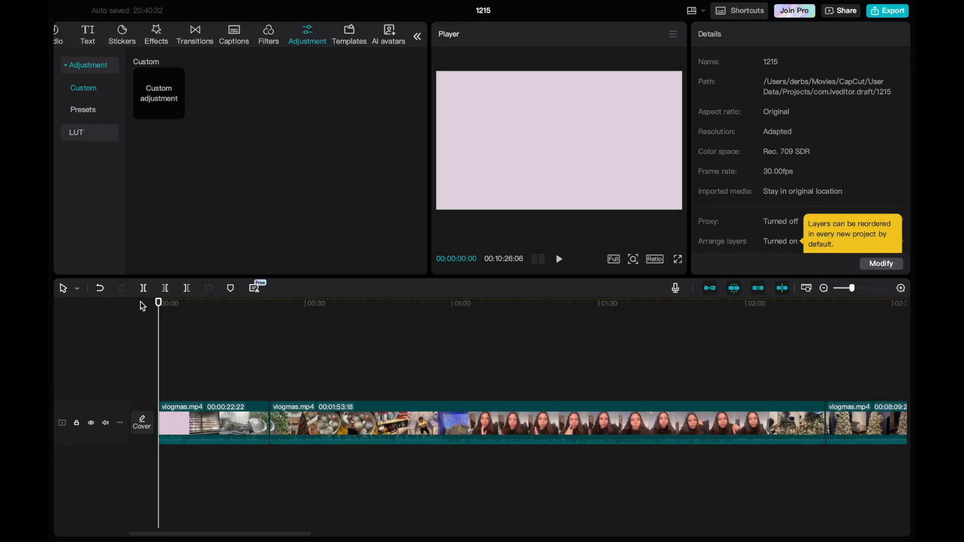